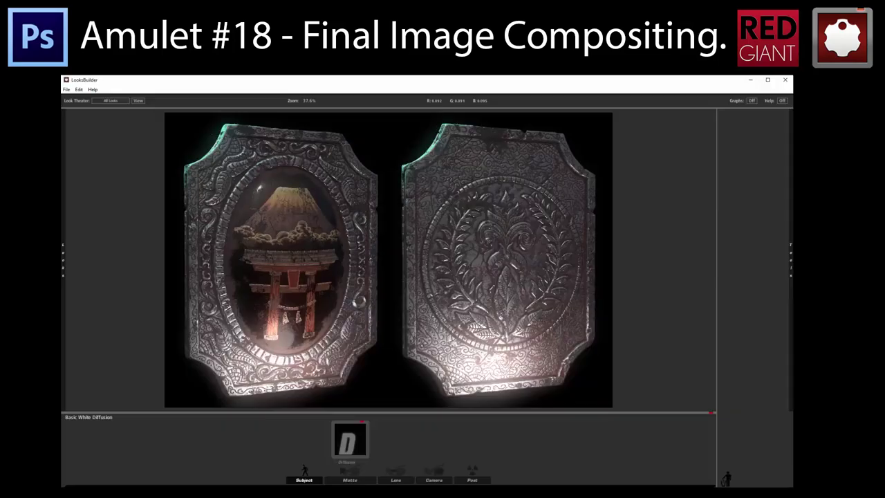
- Bring Amulet_TestRenderA.tif up as a floating window over the black Untitled-1 canvas
scroll(173, 263, "down", 5)
left_click(148, 332)
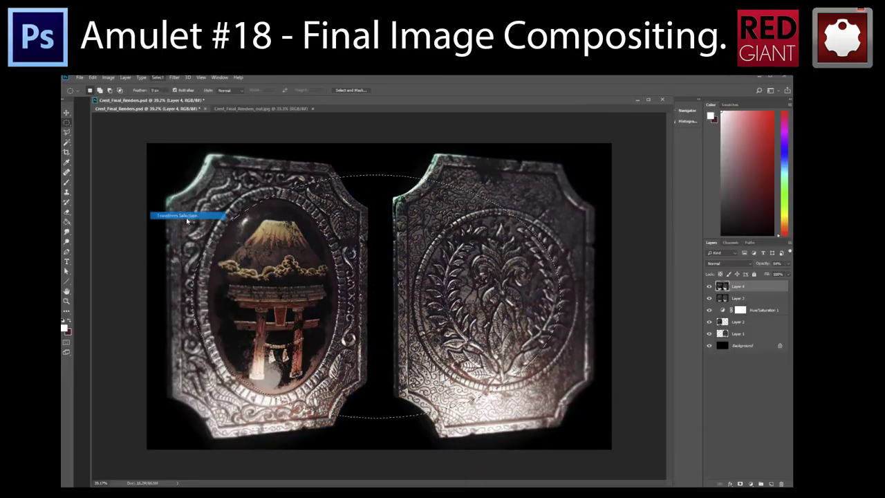
left_click(181, 216)
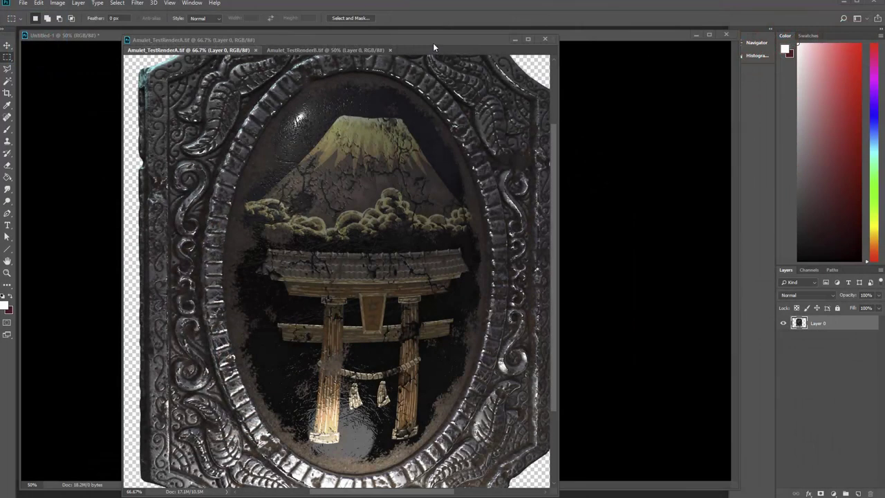
- Widen the front render's document window and glance at its Channels before returning to Layers
left_click_drag(435, 47, 440, 40)
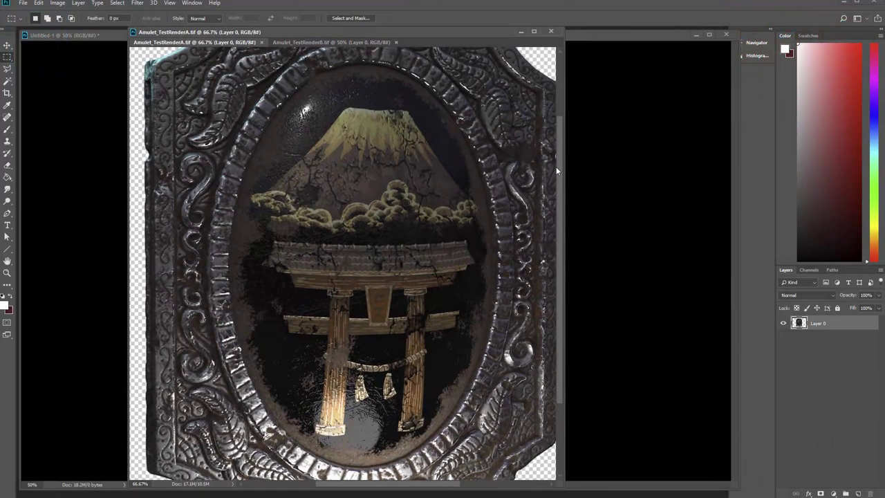
left_click_drag(565, 177, 650, 165)
scroll(644, 104, "up", 1)
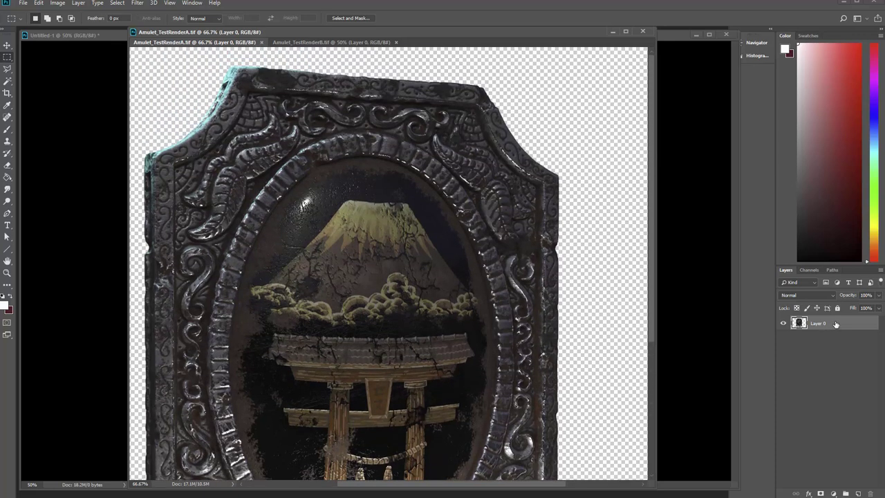
left_click(809, 269)
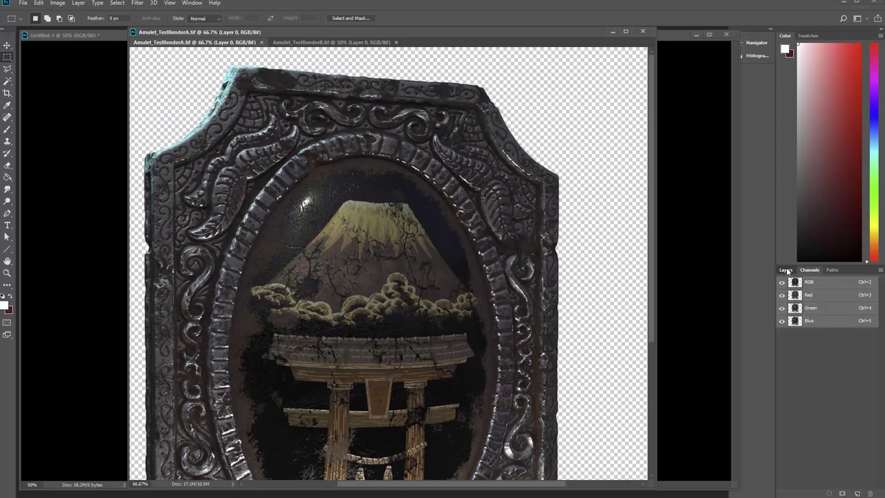
left_click(786, 270)
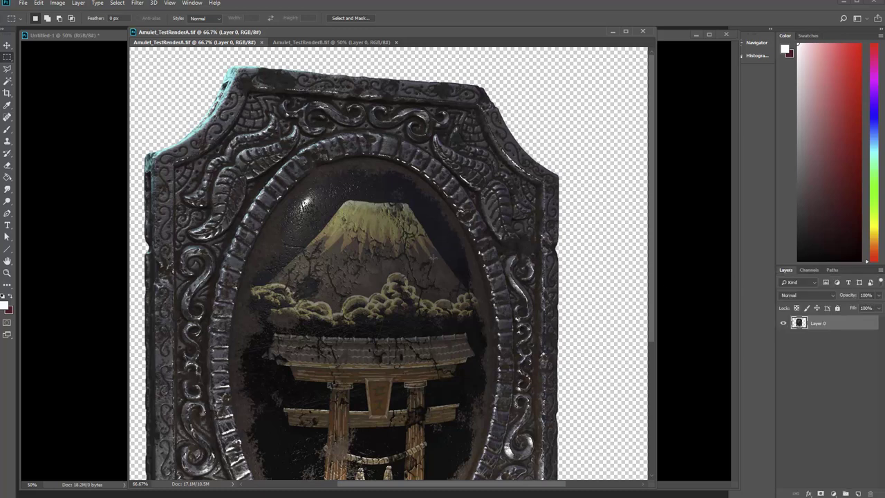
- Zoom in and pan around the front amulet to inspect its mountain, torii gate and frame
key("z")
left_click(323, 266)
left_click(324, 264)
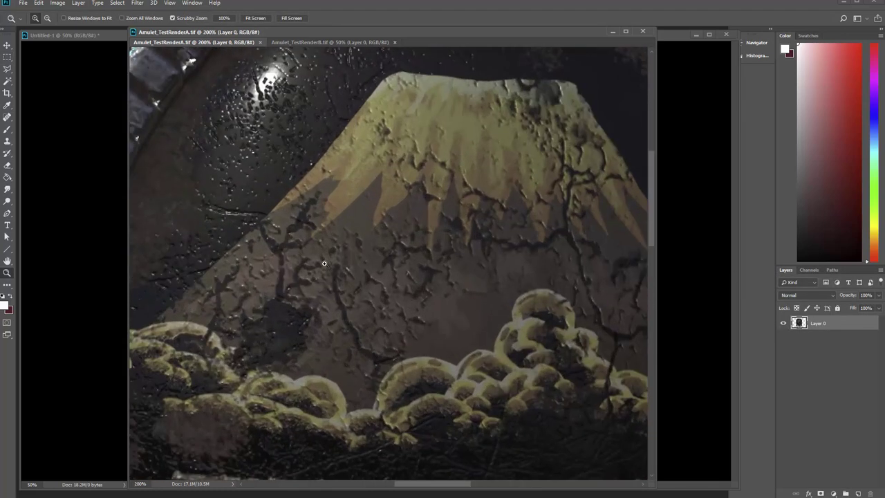
left_click(330, 262, "alt")
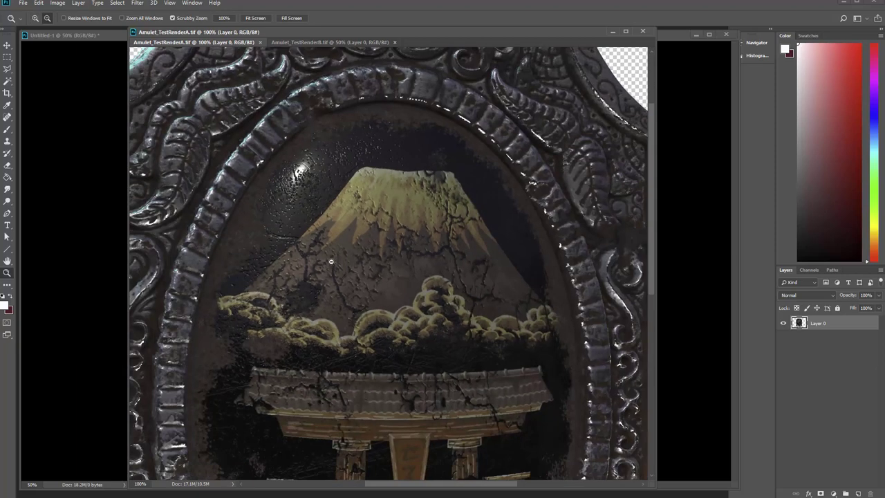
key("h")
left_click_drag(536, 201, 432, 304)
left_click_drag(430, 338, 457, 139)
left_click_drag(420, 361, 477, 153)
left_click_drag(300, 261, 337, 278)
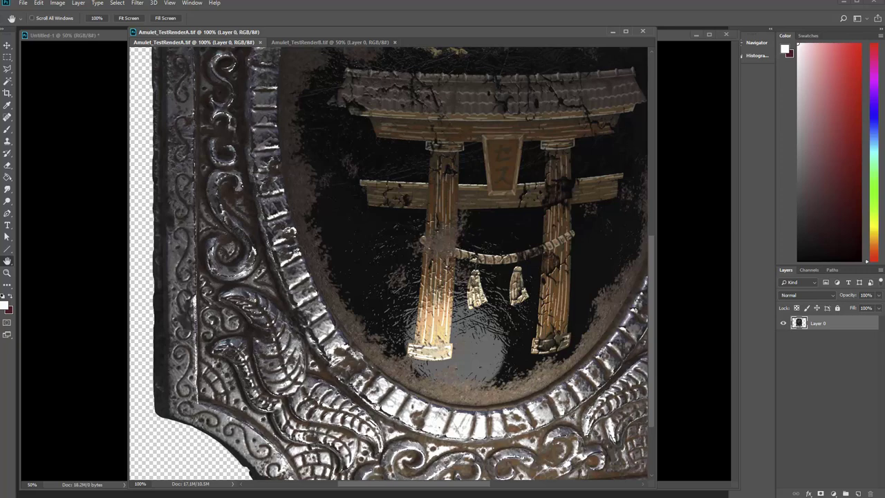
left_click_drag(487, 355, 446, 299)
left_click_drag(352, 199, 410, 225)
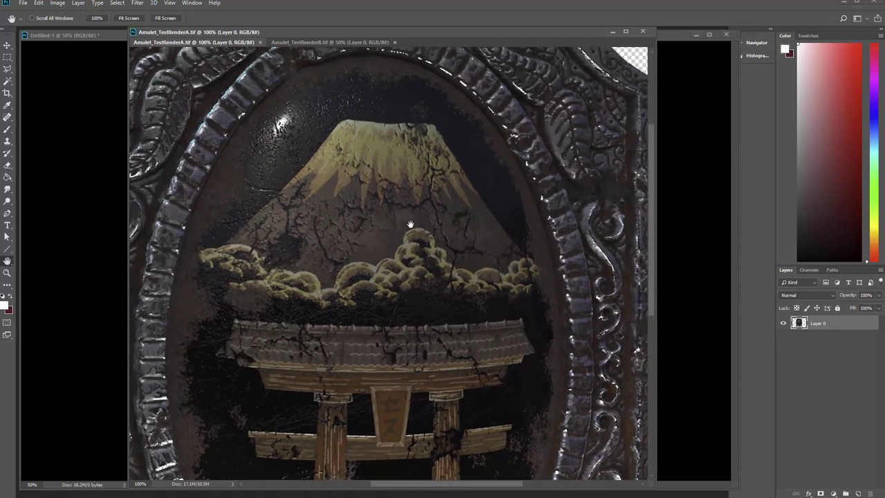
- Switch to Amulet_TestRenderB, zoom in to check its bottom edge, and shift its window left
left_click(323, 42)
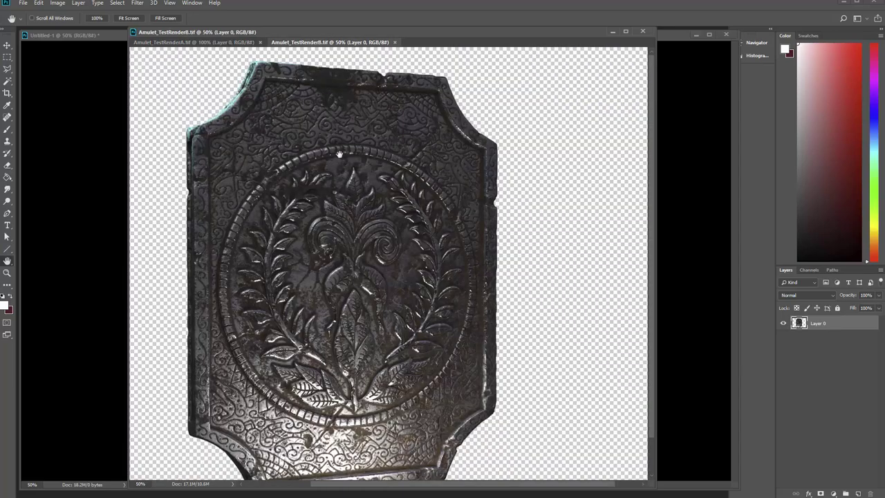
key("ctrl+plus")
key("ctrl+plus")
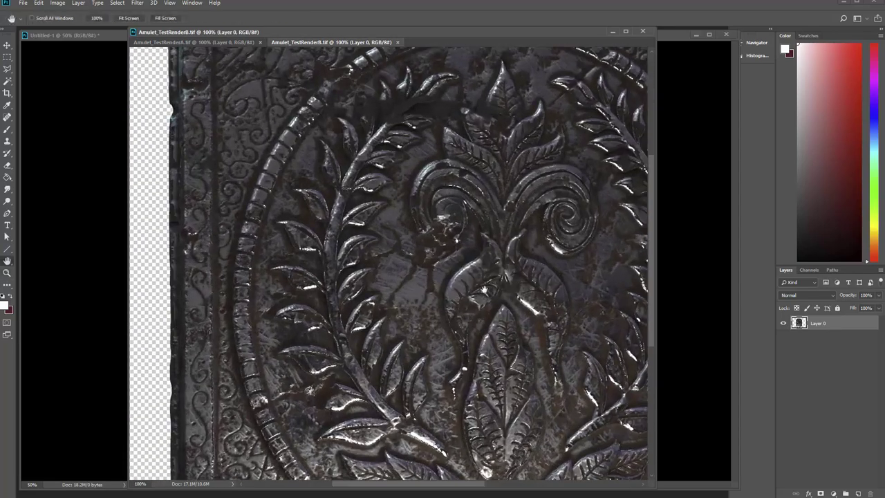
left_click_drag(484, 290, 413, 258)
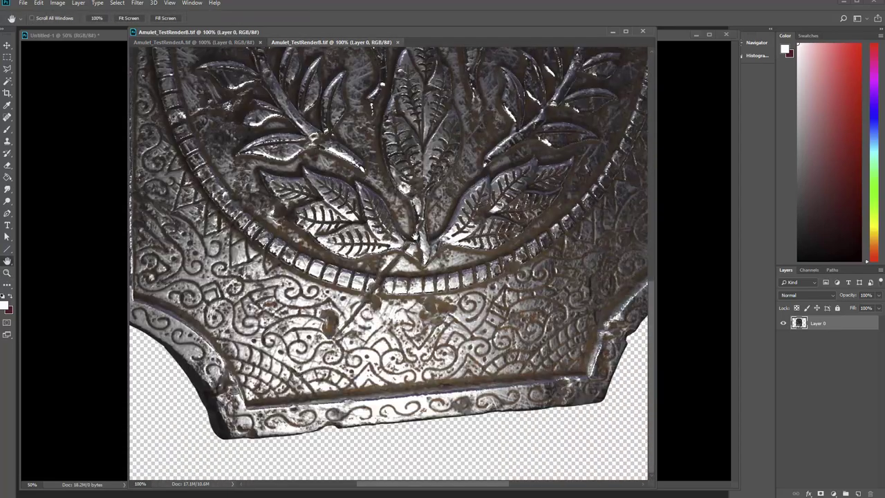
scroll(414, 257, "up", 10)
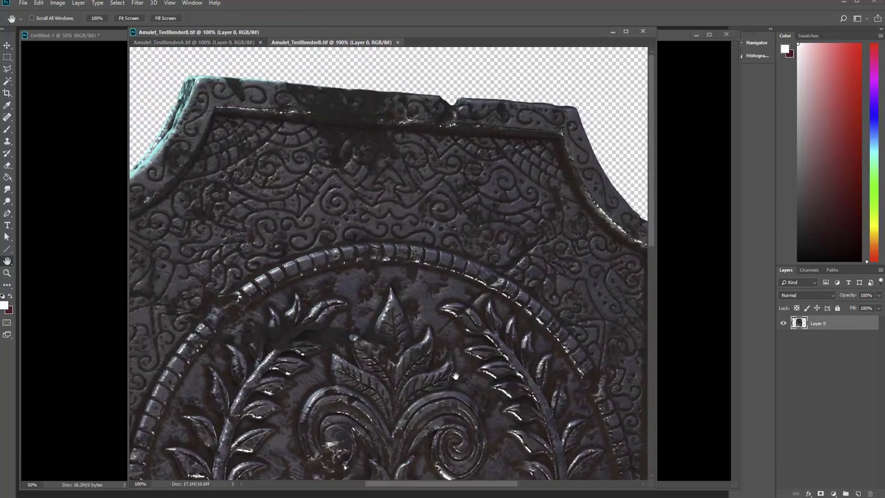
scroll(509, 323, "right", 3)
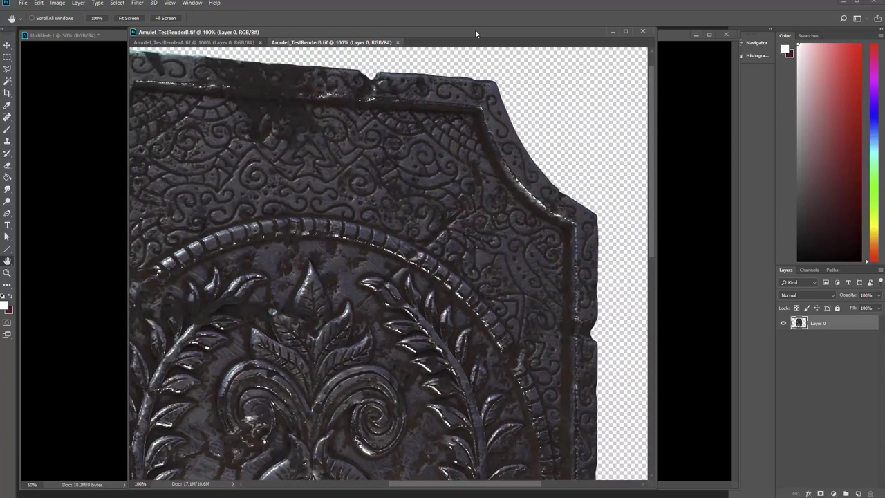
left_click_drag(475, 32, 423, 32)
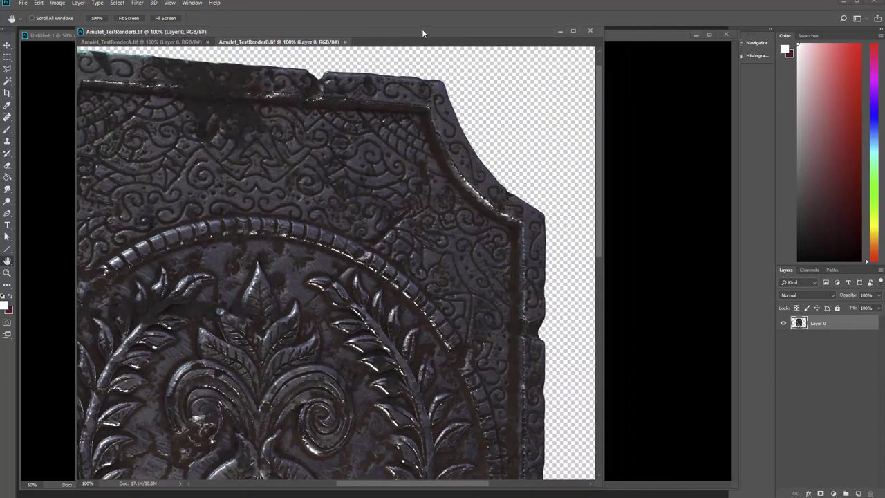
- With the Move tool, drag the back amulet into Untitled-1 and place it on the right
key("v")
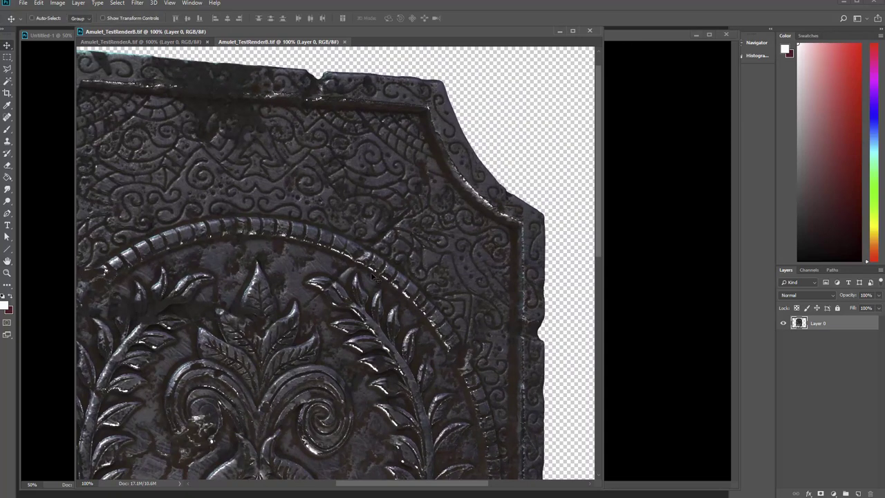
left_click_drag(331, 309, 644, 302)
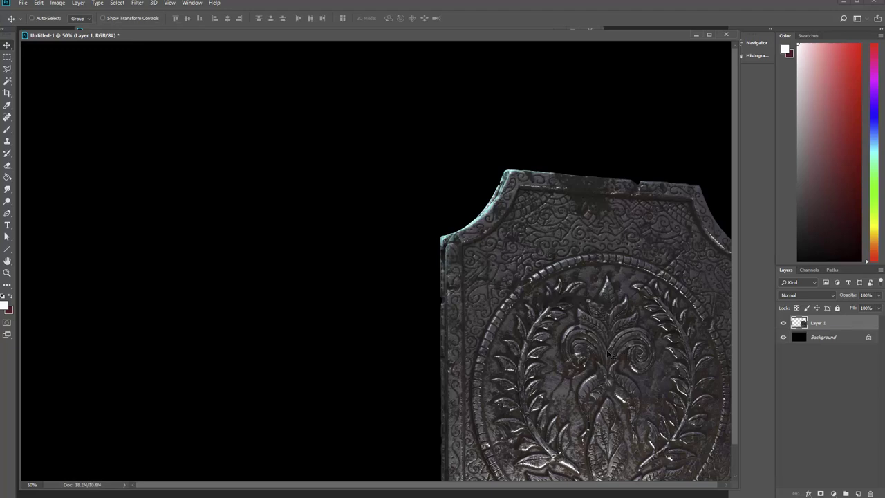
left_click_drag(608, 354, 567, 206)
- Drag the front amulet from Amulet_TestRenderA.tif into Untitled-1 as Layer 2, left of the back one
left_click(192, 3)
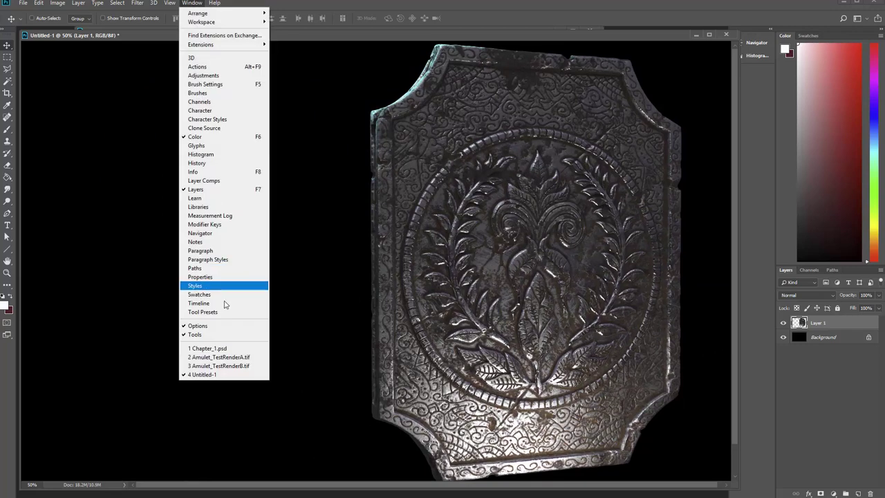
left_click(228, 356)
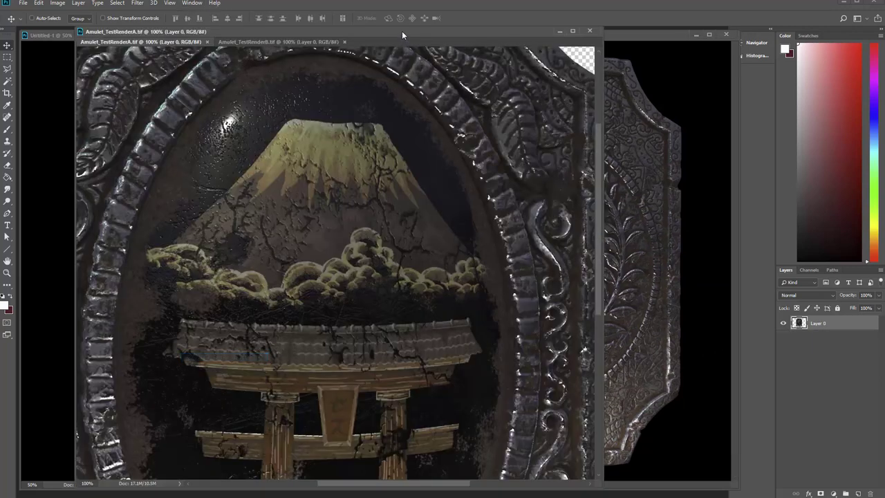
left_click_drag(405, 31, 541, 32)
left_click_drag(540, 201, 173, 237)
left_click_drag(232, 292, 284, 263)
- Enlarge the Untitled-1 window and nudge both plaque layers until they line up side by side
left_click_drag(735, 489, 769, 497)
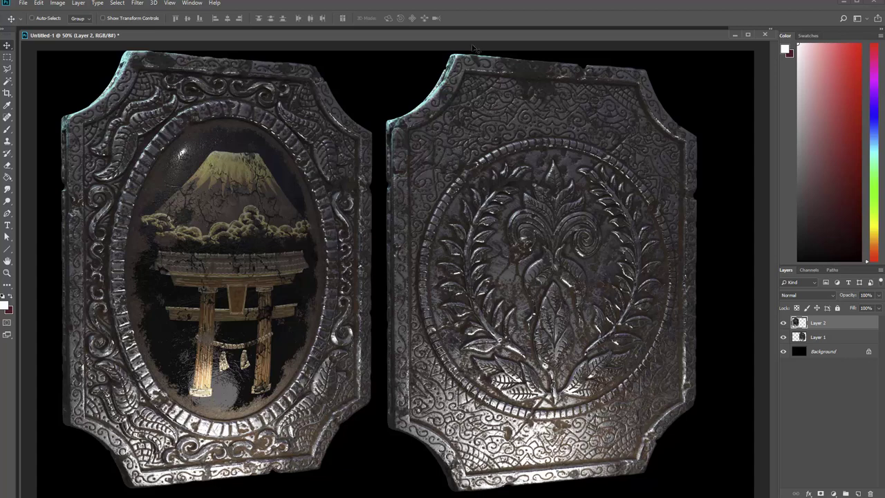
left_click_drag(471, 36, 475, 7)
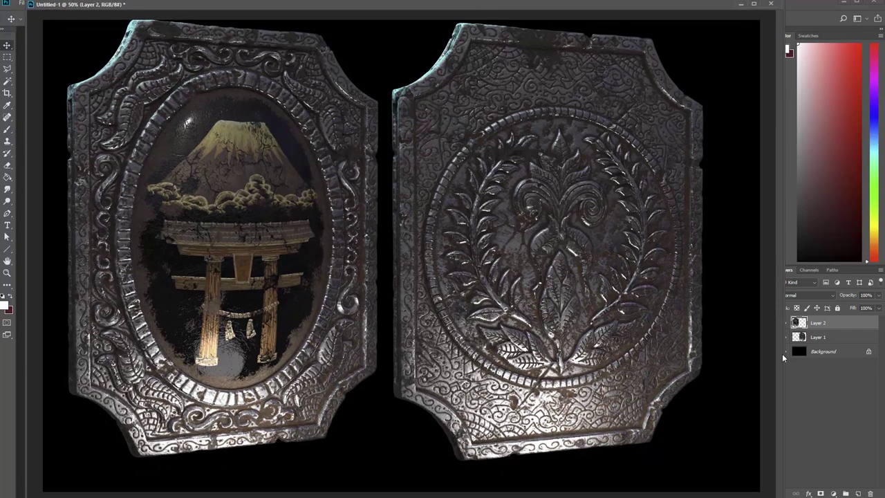
left_click(817, 337)
left_click_drag(553, 312, 587, 327)
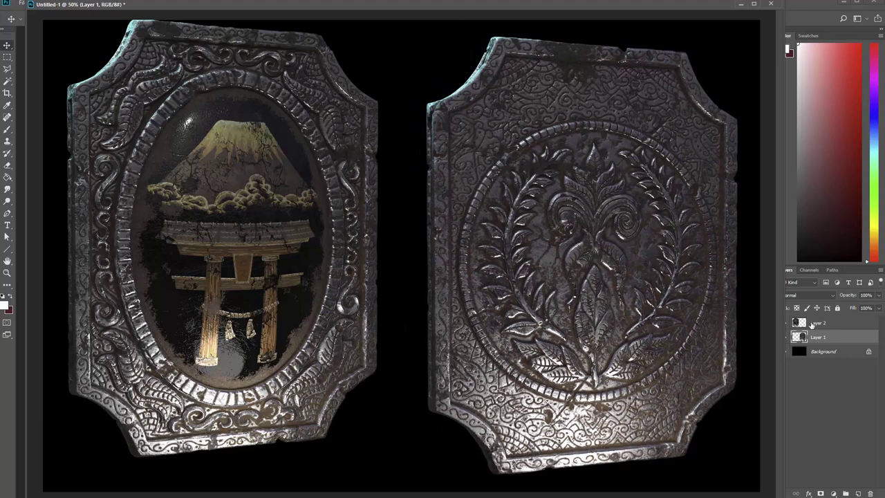
left_click(812, 323)
mouse_move(297, 284)
left_mouse_down()
mouse_move(309, 301)
mouse_move(301, 299)
left_mouse_up()
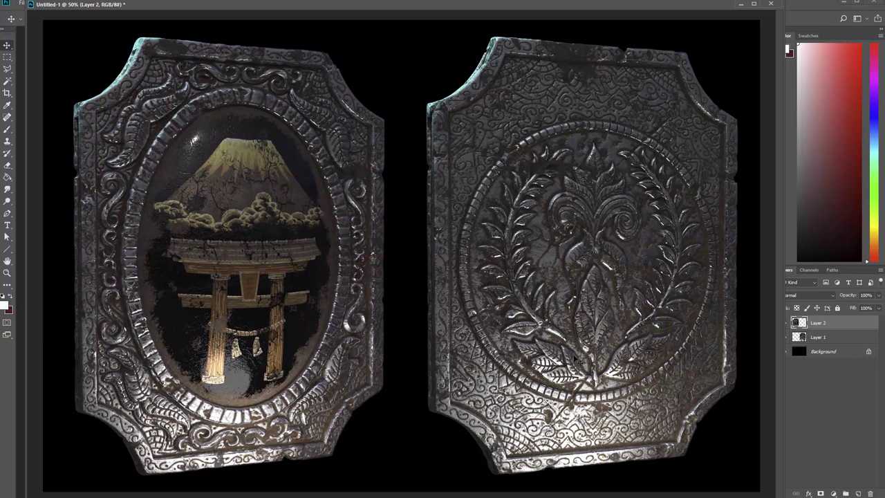
left_click(816, 337)
left_click_drag(684, 351, 681, 351)
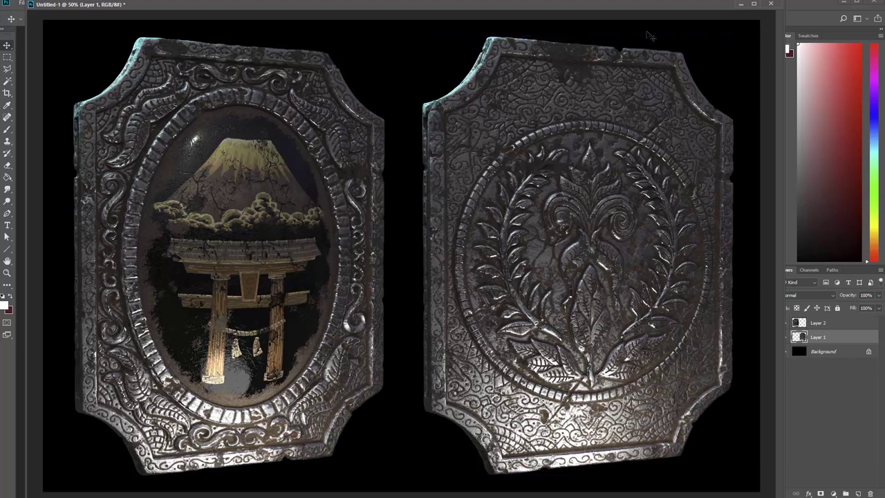
- Rearrange the document window and enlarge the Layers panel, selecting the front amulet layer
left_click_drag(637, 4, 618, 5)
left_click_drag(414, 497, 414, 491)
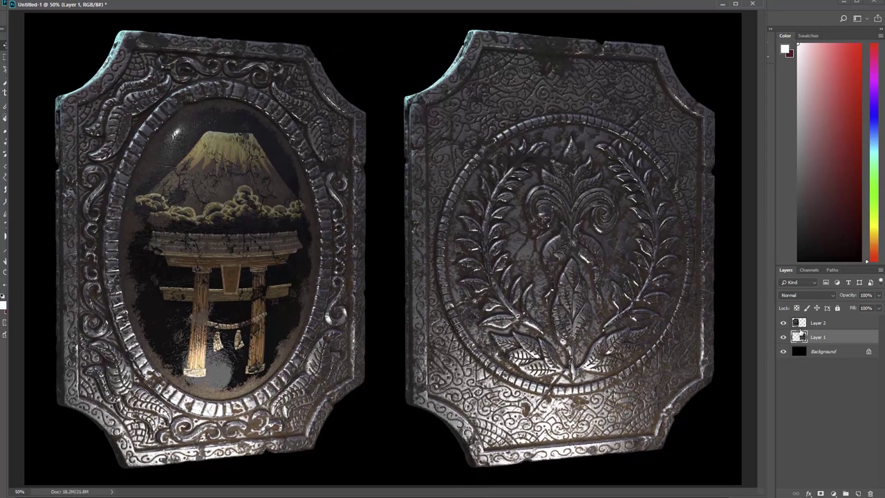
left_click_drag(823, 262, 817, 197)
left_click(821, 257)
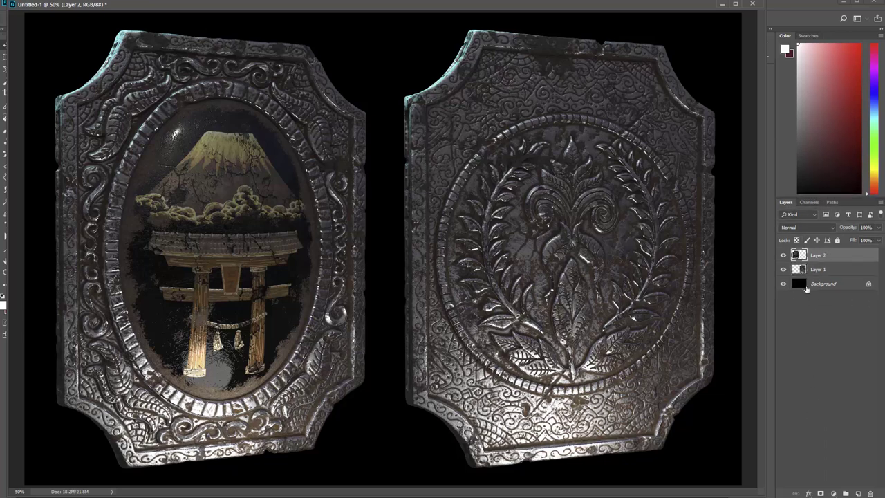
- Add a Hue/Saturation adjustment layer with a slight hue shift, Saturation about +21 and Lightness +9
left_click(834, 493)
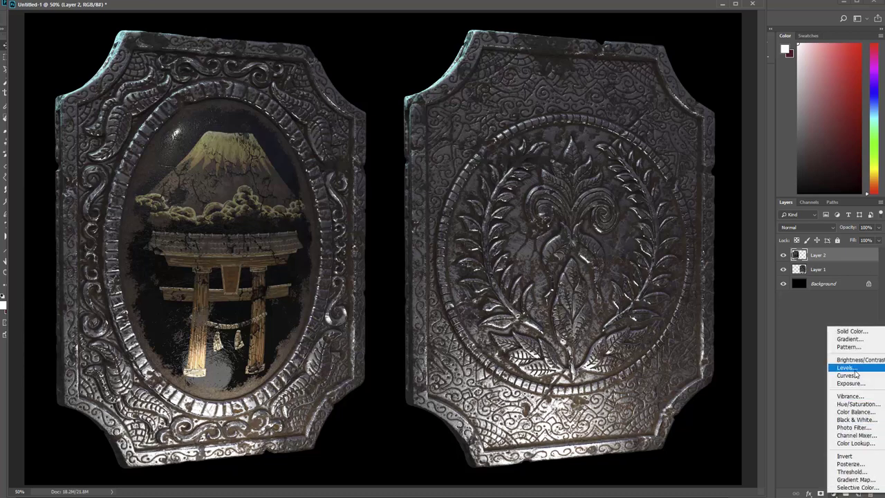
left_click(856, 403)
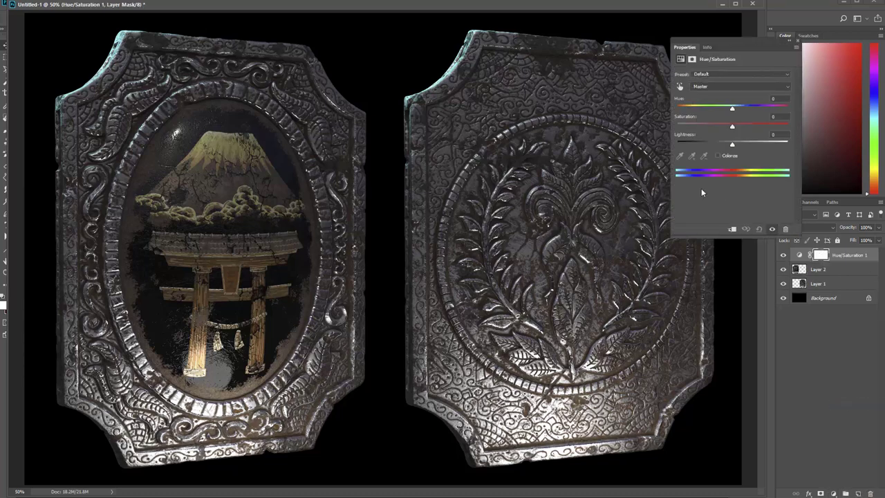
left_click_drag(725, 50, 707, 249)
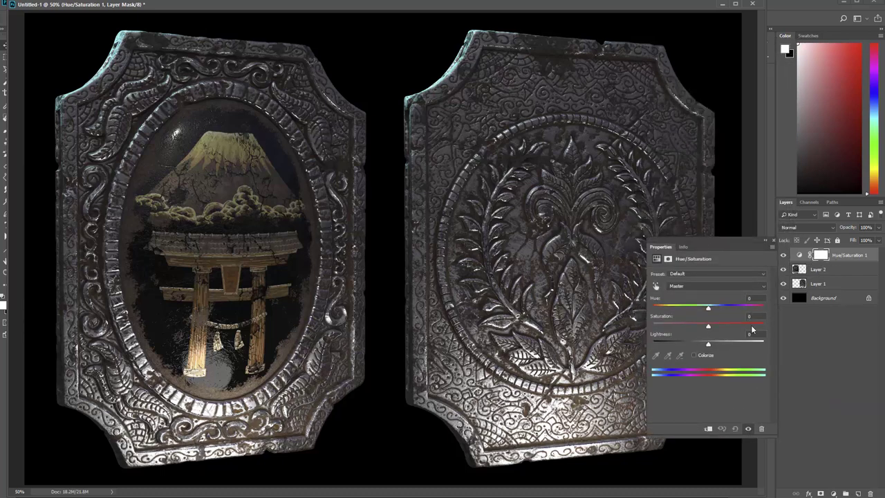
mouse_move(708, 310)
left_mouse_down()
mouse_move(719, 308)
mouse_move(699, 311)
left_mouse_up()
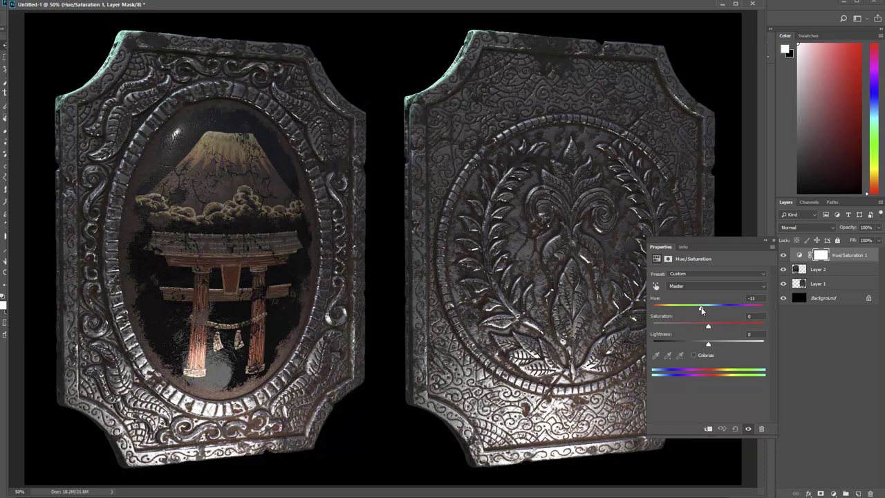
left_click_drag(710, 327, 723, 327)
left_click_drag(725, 330, 717, 327)
left_click_drag(708, 343, 708, 340)
- Close Properties and toggle the Hue/Saturation layer's visibility to compare before and after
left_click(774, 242)
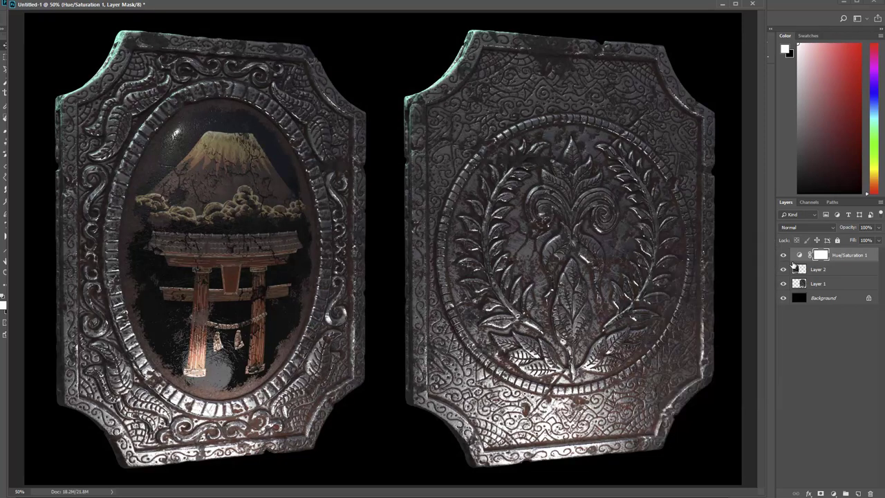
left_click(783, 255)
left_click(784, 255)
left_click(783, 255)
left_click(783, 255)
left_click(784, 255)
left_click(783, 255)
- Add a Levels adjustment layer with midtones at 0.91, then hide Levels 1
left_click(832, 493)
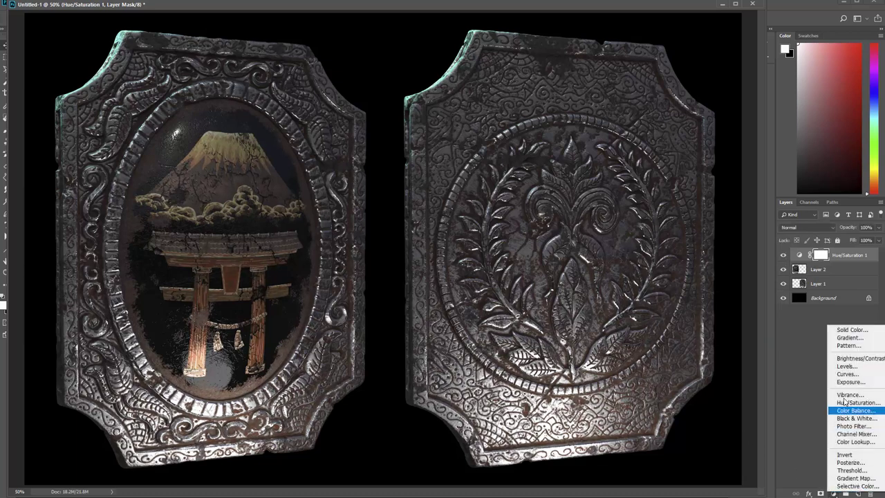
left_click(847, 366)
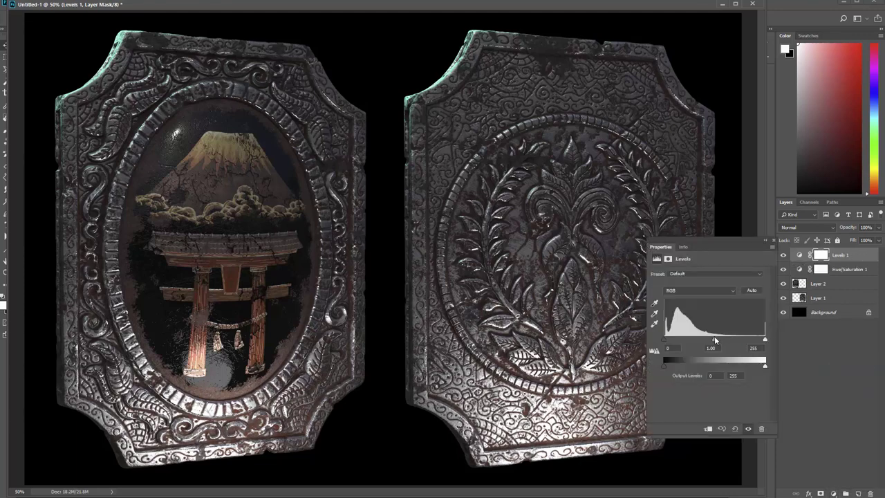
left_click_drag(716, 339, 718, 338)
left_click(771, 242)
left_click(782, 256)
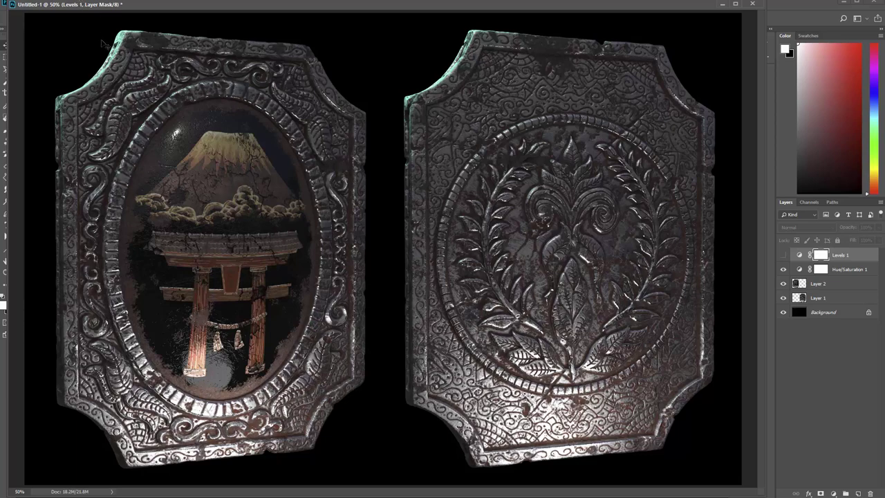
- Save the composite as Crest_Final_Renders.psd in the Crest_Test folder, keeping Maximize Compatibility on
key("ctrl+s")
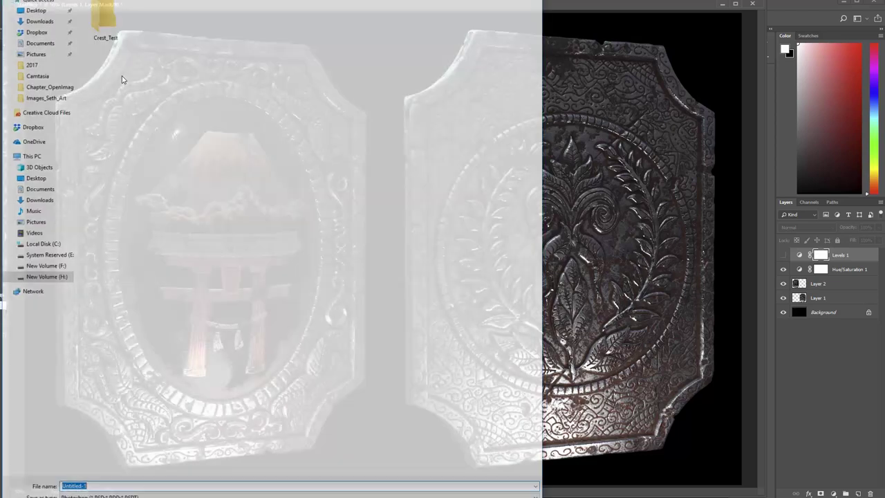
left_click_drag(249, 2, 416, 17)
left_click(245, 89)
double_click(244, 91)
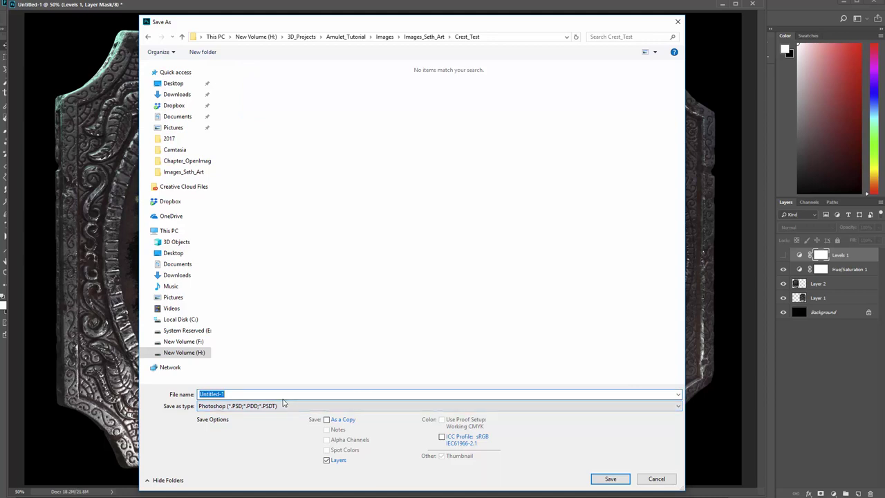
type("Crest_Final_Re")
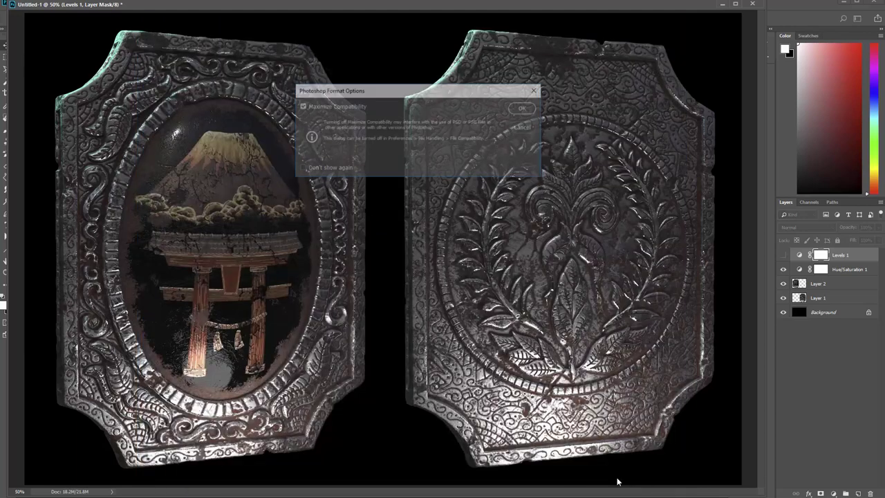
left_click(608, 478)
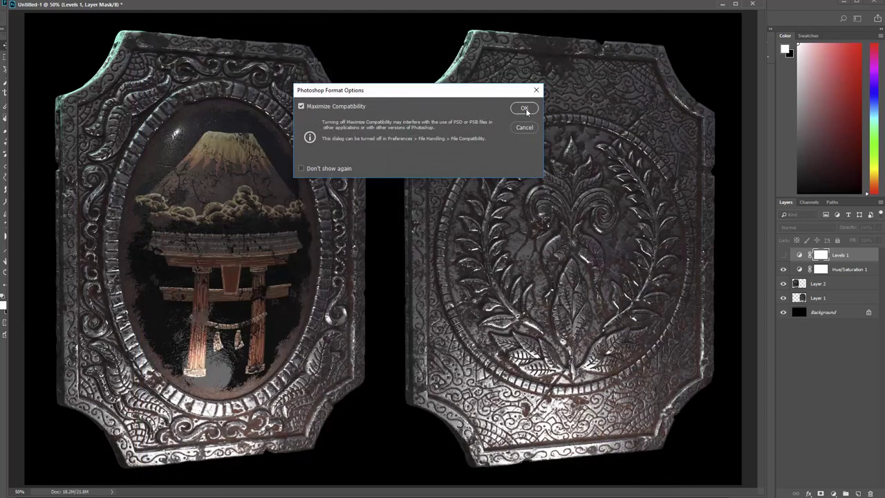
left_click(524, 108)
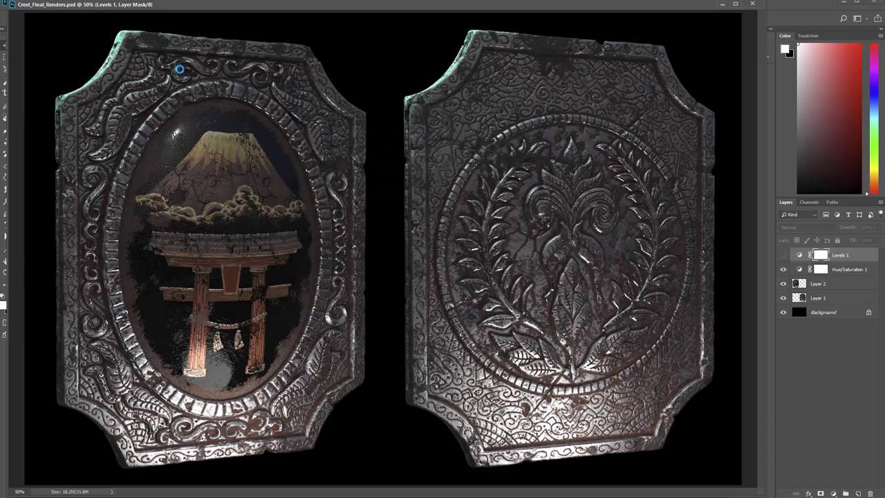
- Save a JPEG copy of Crest_Final_Renders with the default JPEG options
key("ctrl+shift+s")
left_click(292, 407)
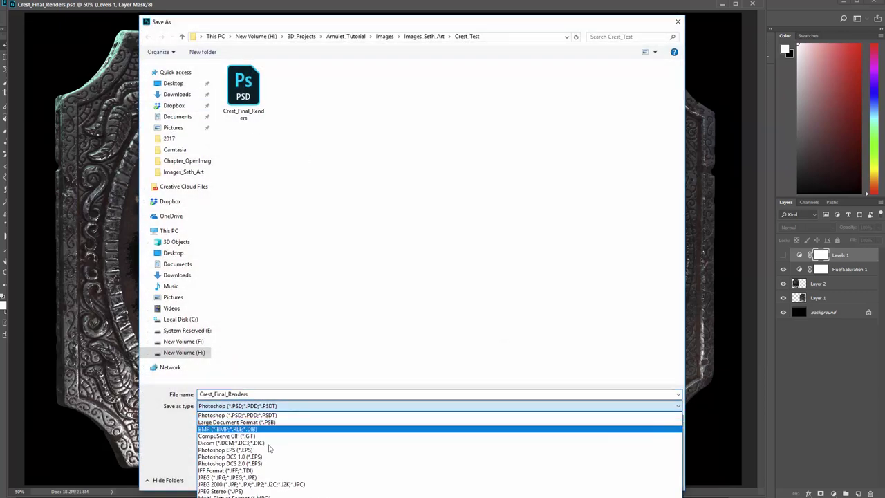
left_click(270, 477)
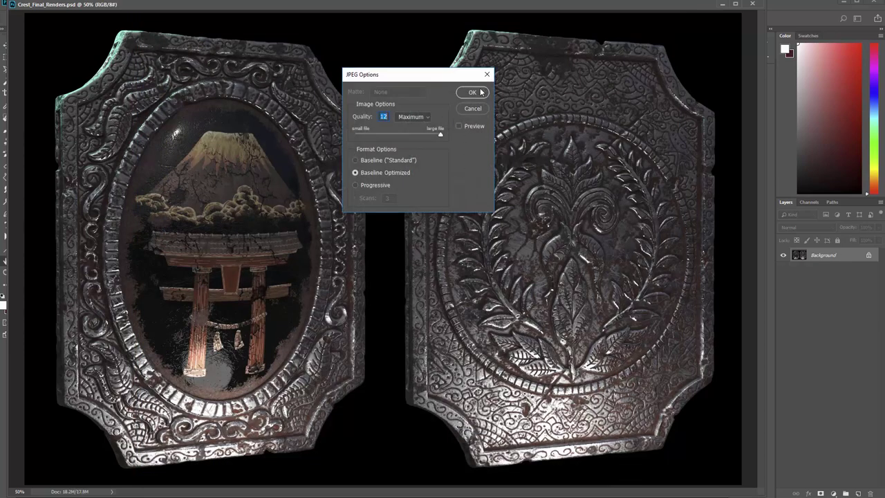
left_click(472, 92)
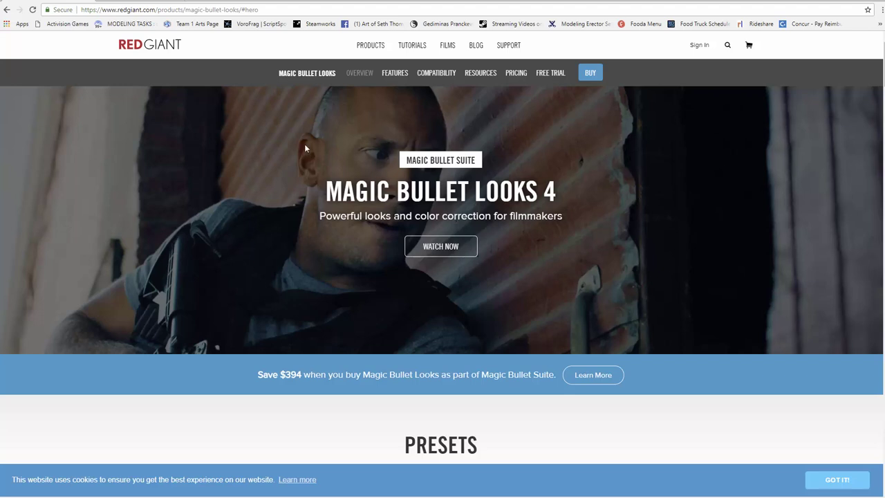
- Jump to the Pricing section of the Magic Bullet Looks product page
left_click(515, 74)
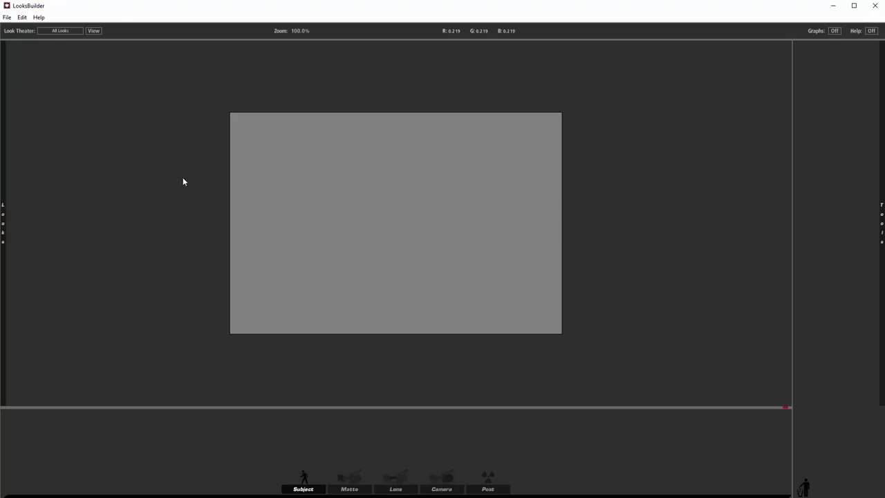
- Open the Crest_Final_Renders image from Crest_Test into the LooksBuilder viewer
left_click(6, 17)
left_click(23, 40)
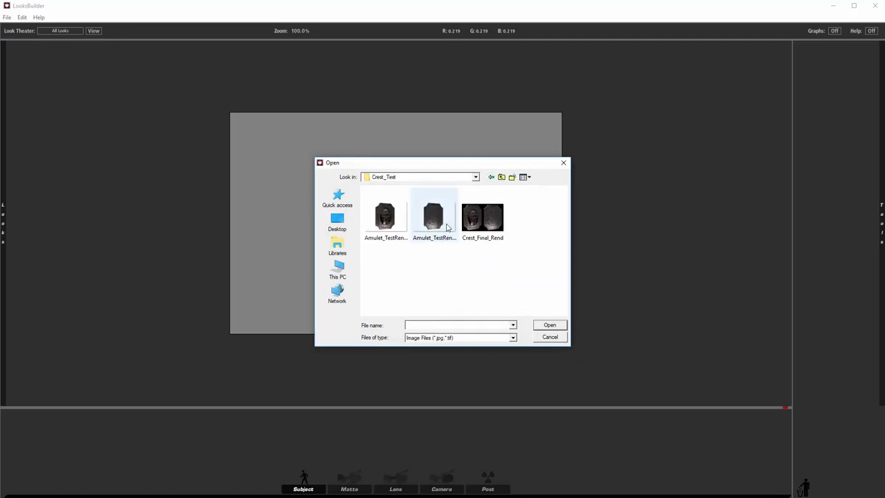
left_click(483, 218)
left_click(548, 326)
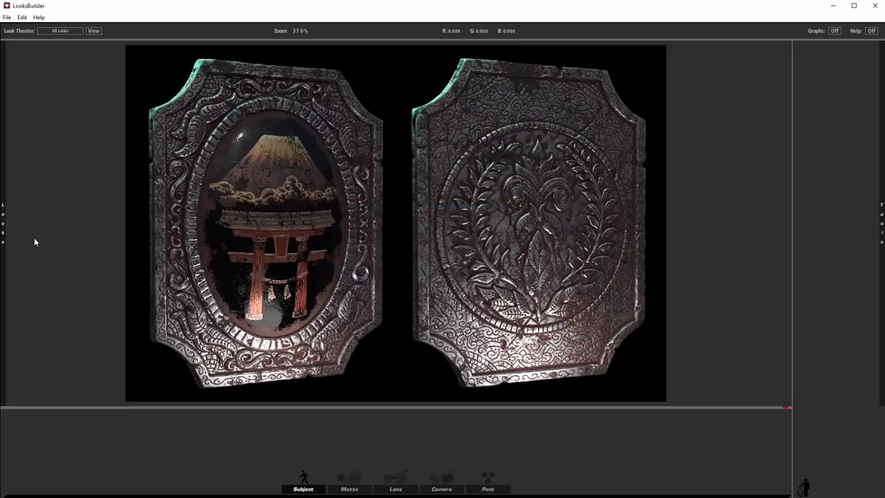
- Preview Basic Cool Max, Black and White Crunch and Yellowed Soft Edge, then apply Basic White Diffusion
mouse_move(3, 237)
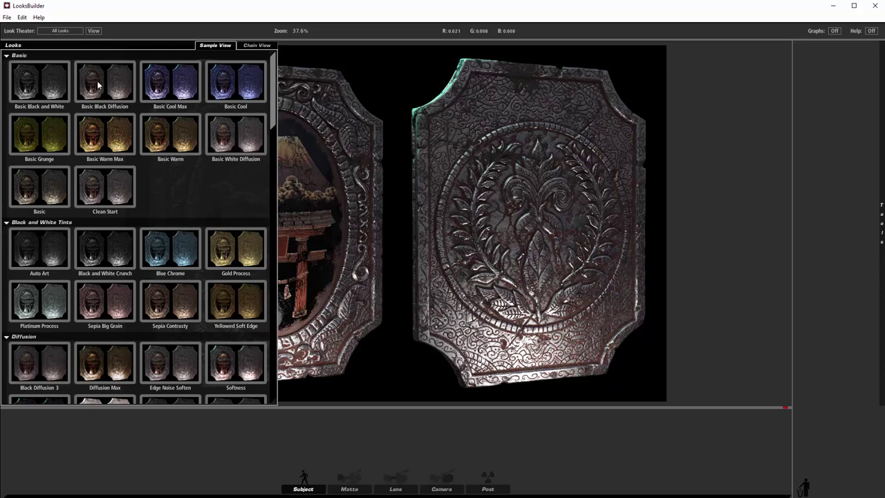
left_click(175, 89)
left_click(105, 200)
left_click(114, 241)
left_click(206, 299)
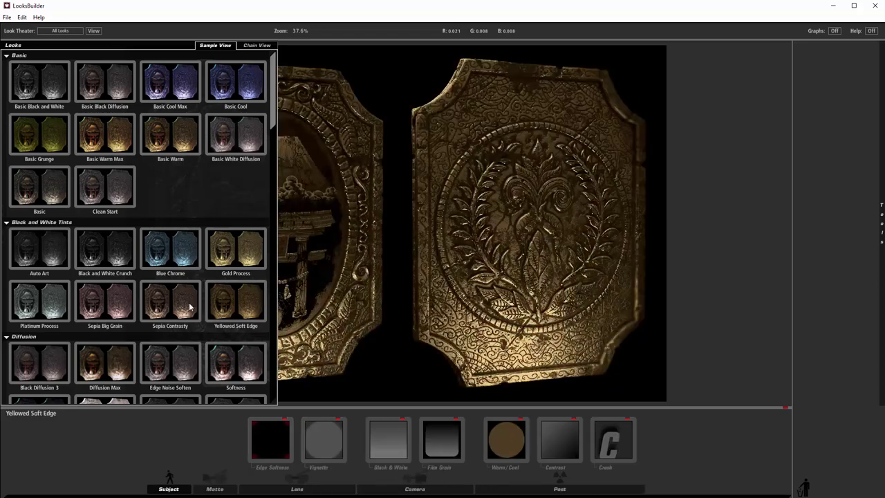
left_click(242, 148)
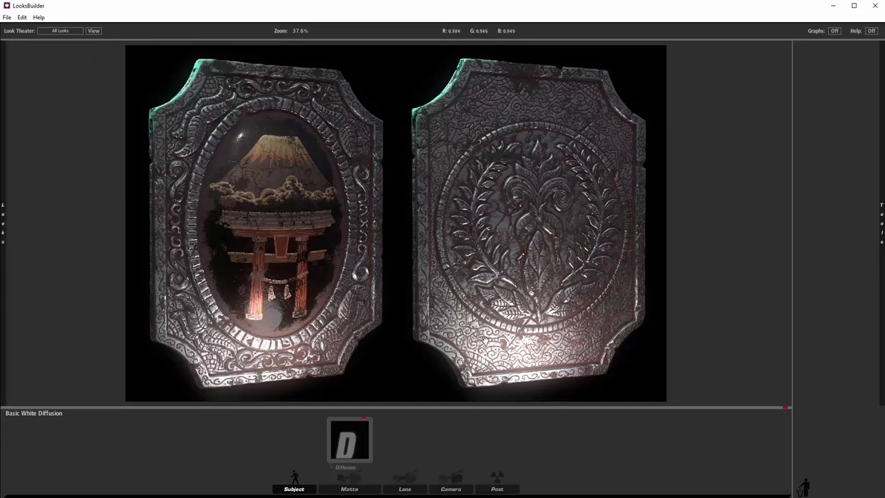
- Save the graded image as Crest_Final_Renders_out in the Crest_Test folder
left_click(11, 21)
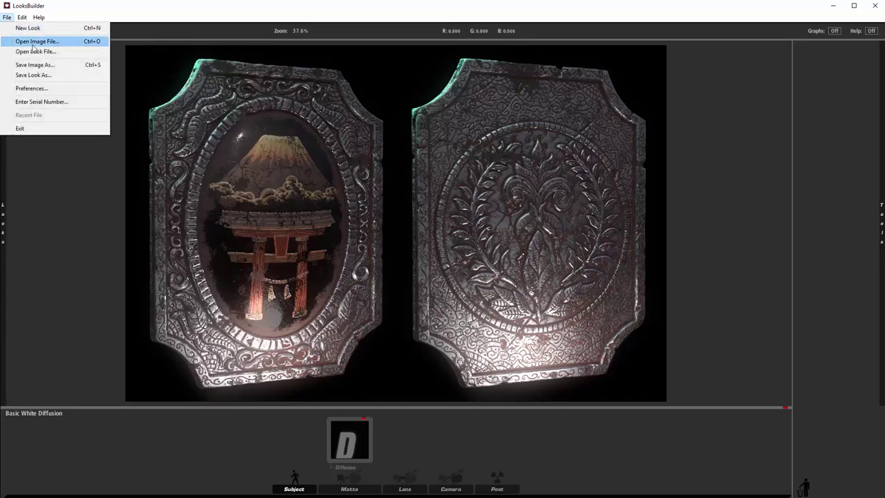
left_click(48, 67)
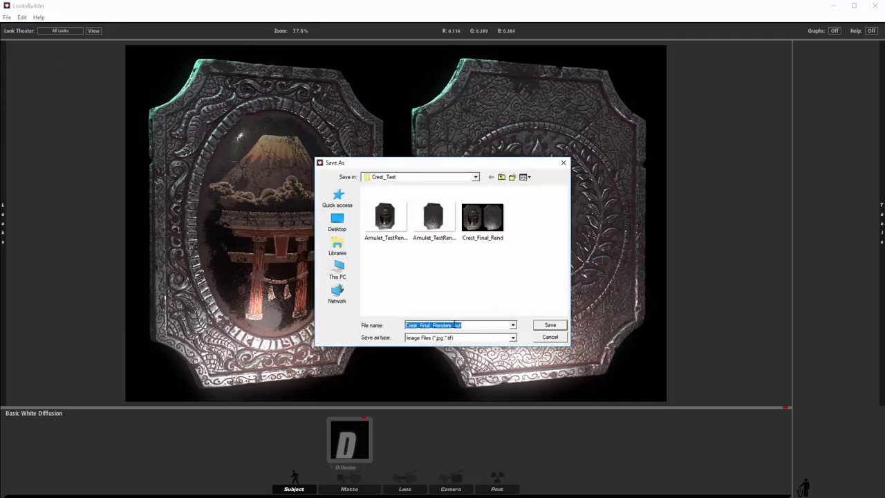
left_click(550, 325)
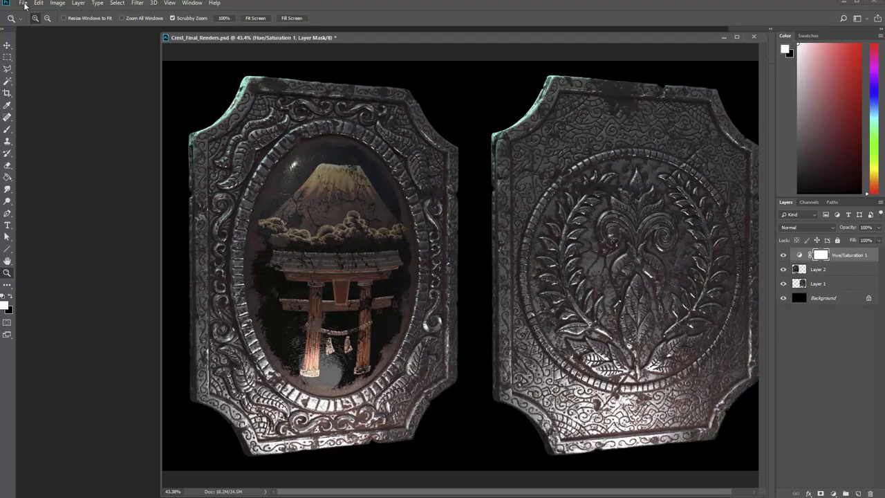
- Open the graded Crest_Final_Renders_out.jpg in Photoshop
left_click(23, 3)
left_click(31, 19)
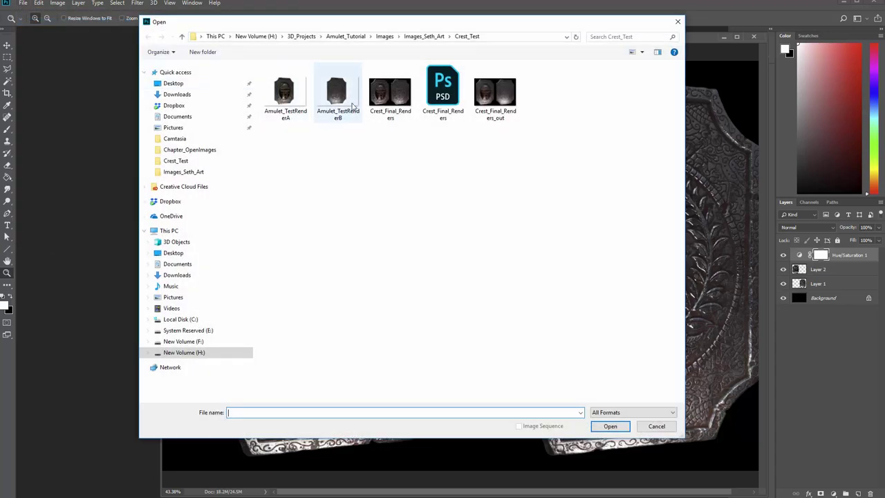
left_click(496, 100)
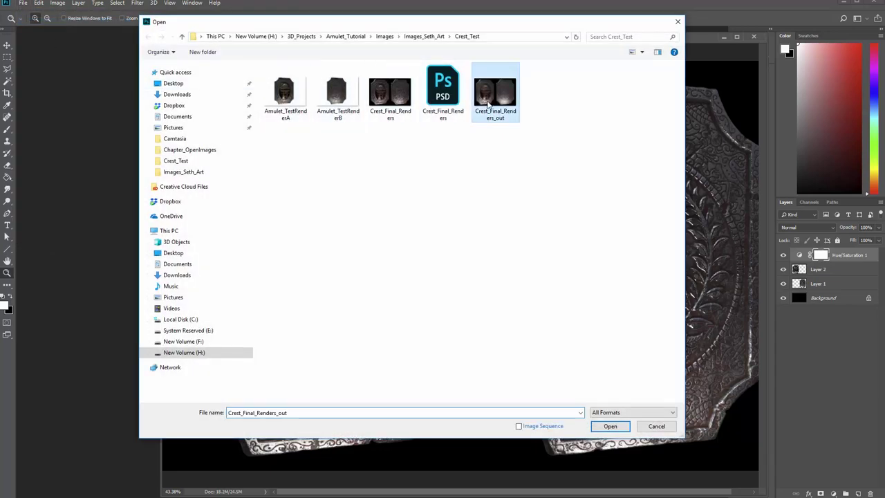
left_click(609, 426)
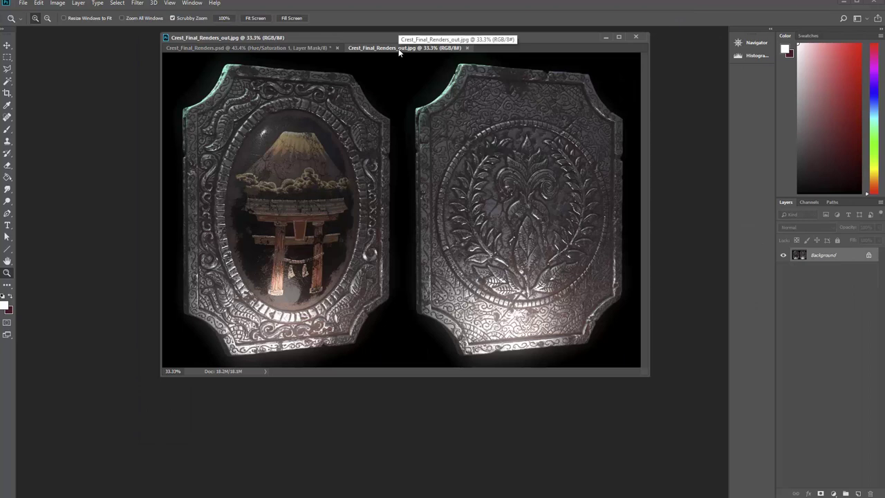
- Select the whole graded image and paste it into Crest_Final_Renders.psd as Layer 3
key("ctrl+a")
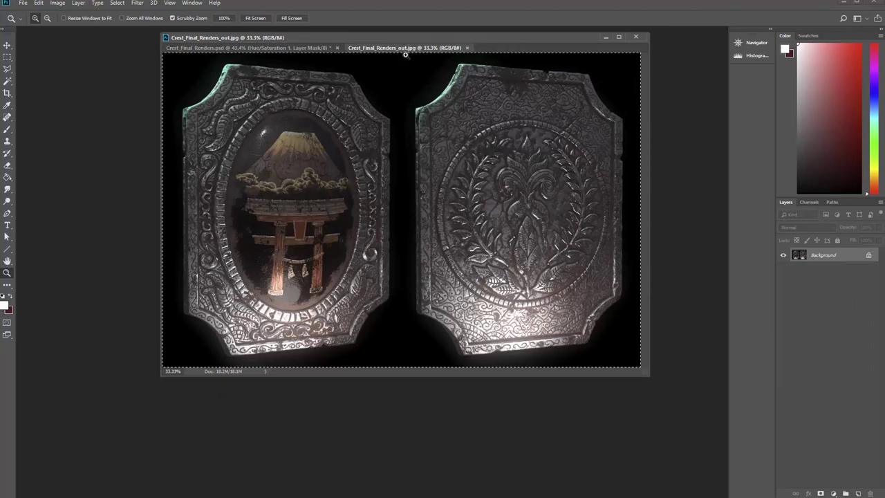
left_click(326, 48)
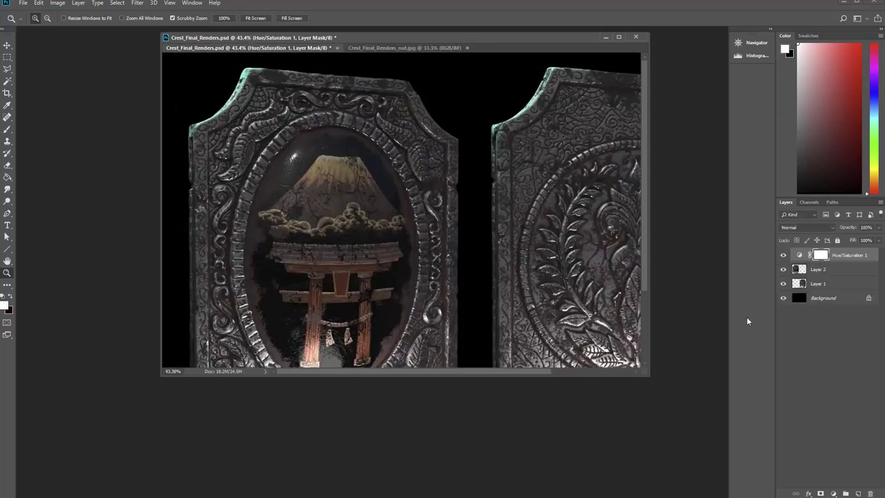
key("ctrl+v")
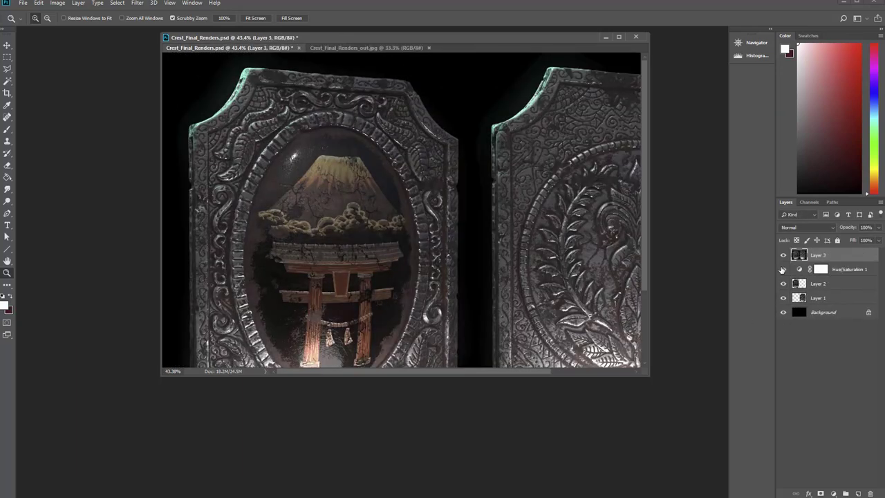
- Enlarge the document window and toggle Layer 3's visibility to compare before and after
left_click_drag(649, 378, 741, 486)
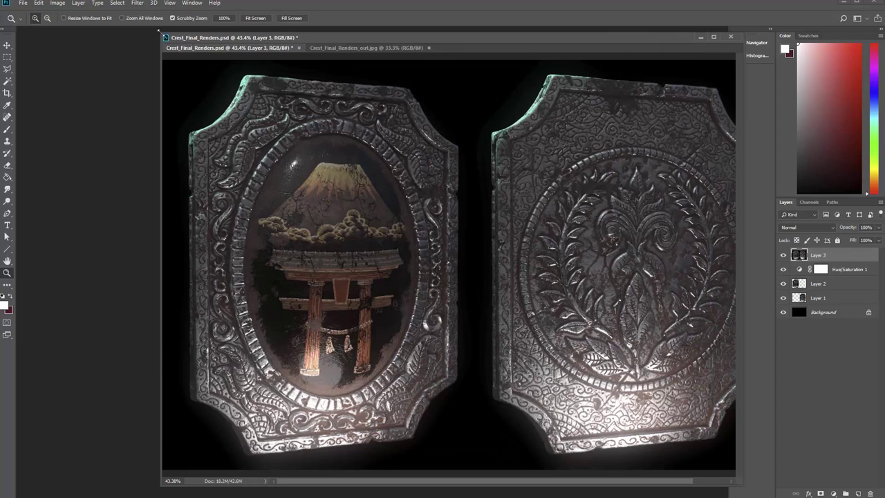
left_click_drag(158, 31, 50, 11)
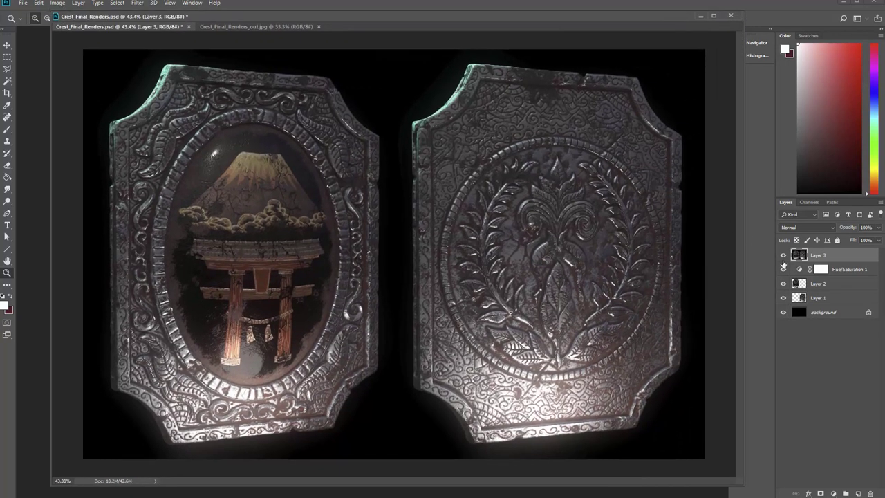
left_click(783, 255)
left_click(783, 256)
left_click(783, 256)
left_click(782, 255)
left_click(783, 256)
left_click(782, 256)
- Lower Layer 3's opacity to about 61% and check the blend
left_click(878, 229)
left_click_drag(877, 241, 866, 240)
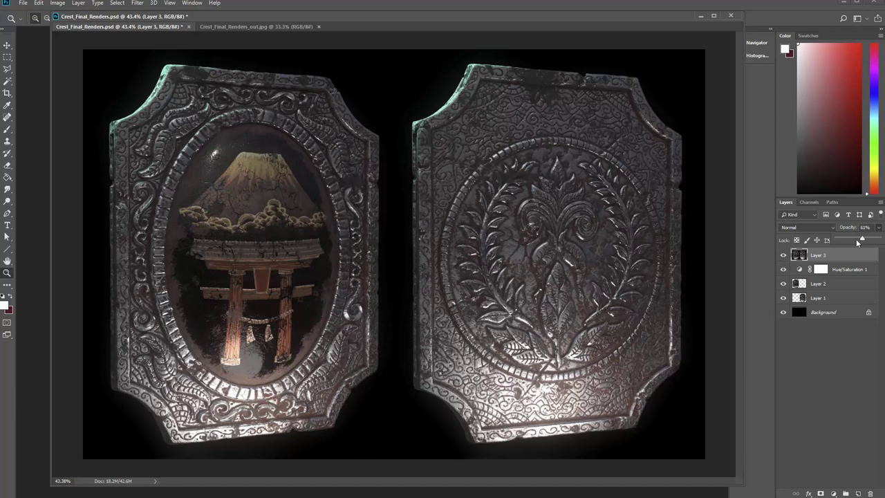
left_click(783, 256)
left_click(782, 255)
- Save as Crest_Final_Renders JPEG at Maximum quality 12, replacing the existing file
left_click(23, 3)
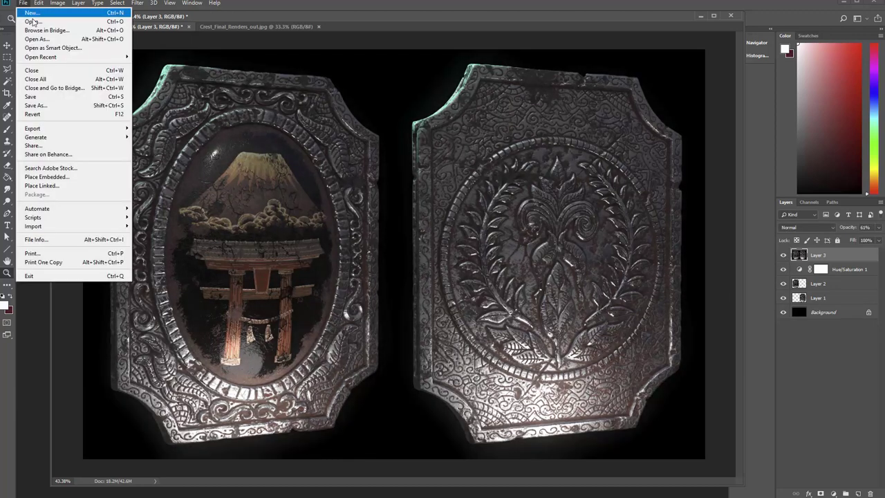
left_click(41, 106)
left_click(325, 407)
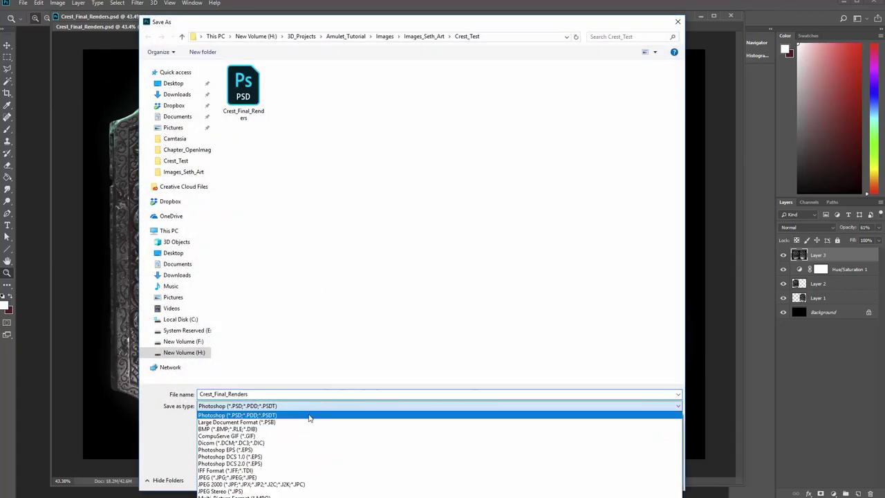
left_click(284, 478)
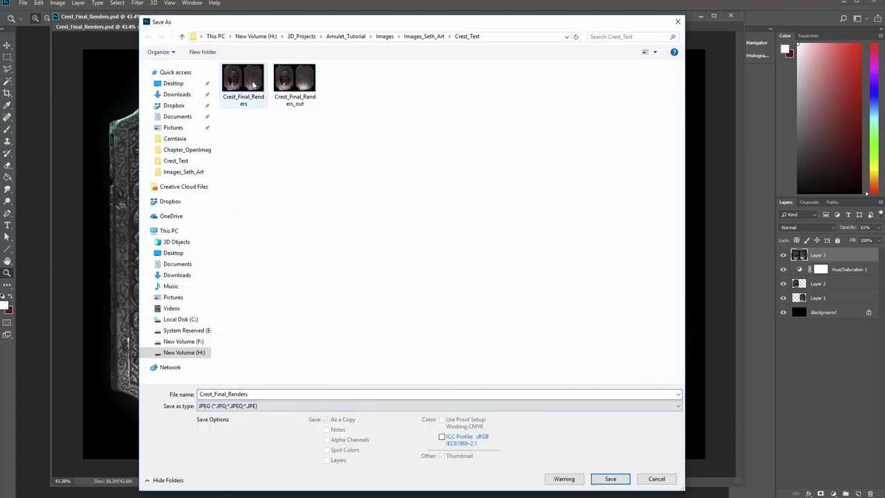
left_click(610, 478)
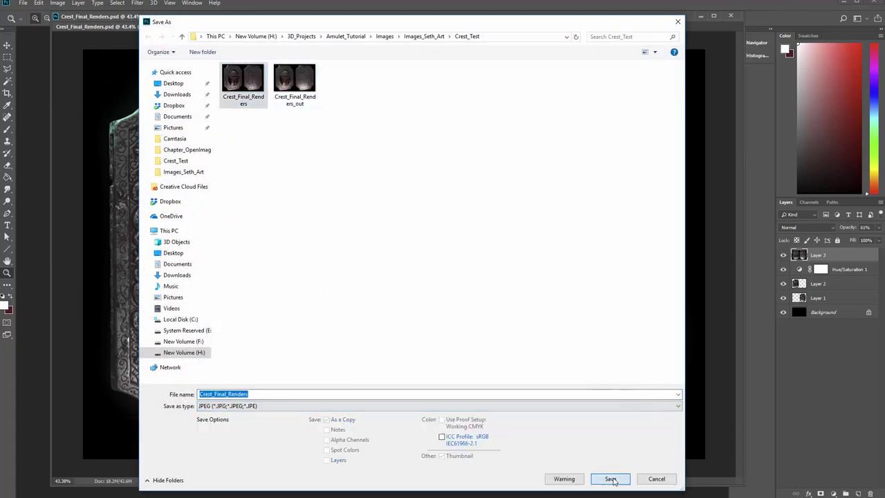
left_click(441, 243)
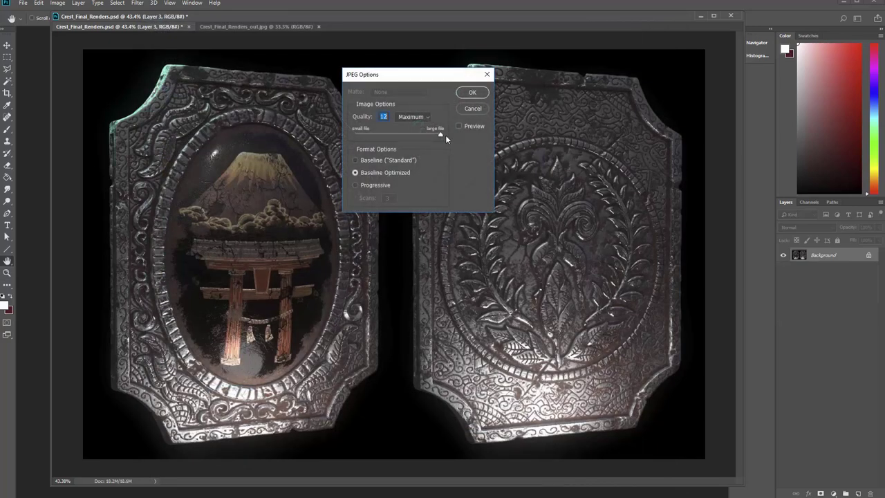
left_click(472, 90)
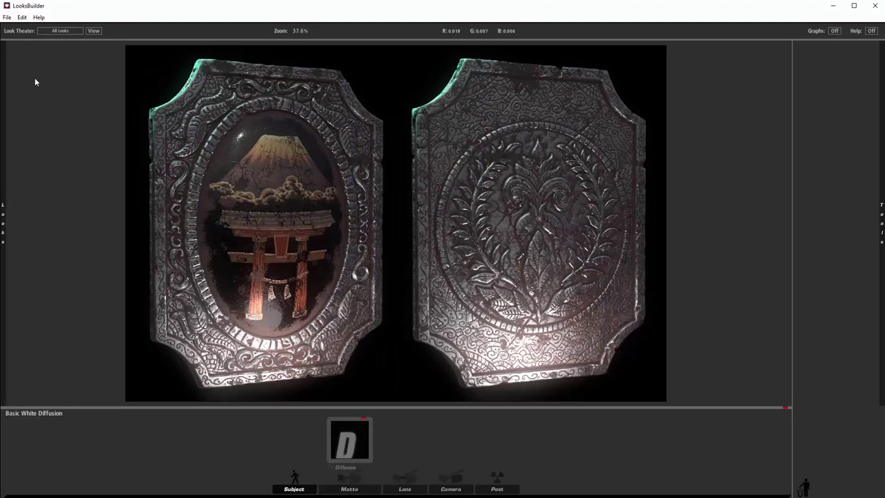
- Load the saved Crest_Final_Renders image into LooksBuilder
left_click(7, 16)
left_click(24, 40)
left_click(483, 228)
left_click(550, 325)
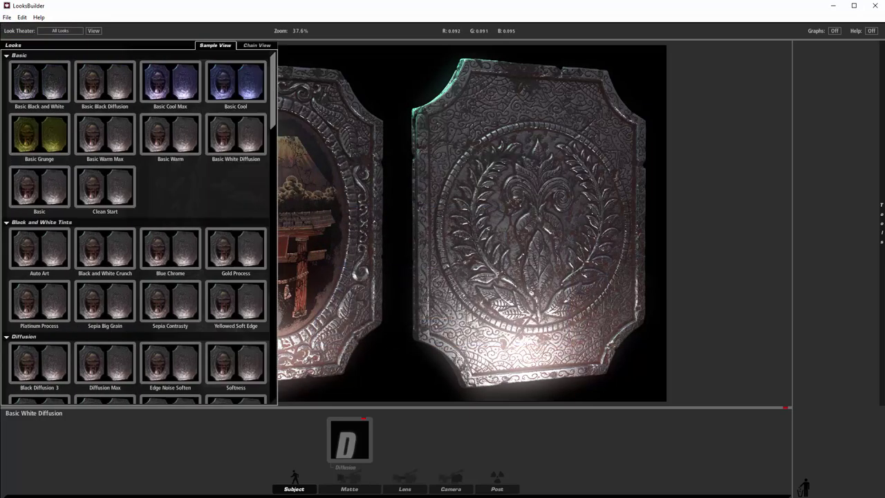
- Apply the dark, high-contrast SultryIron look to the render
mouse_move(11, 222)
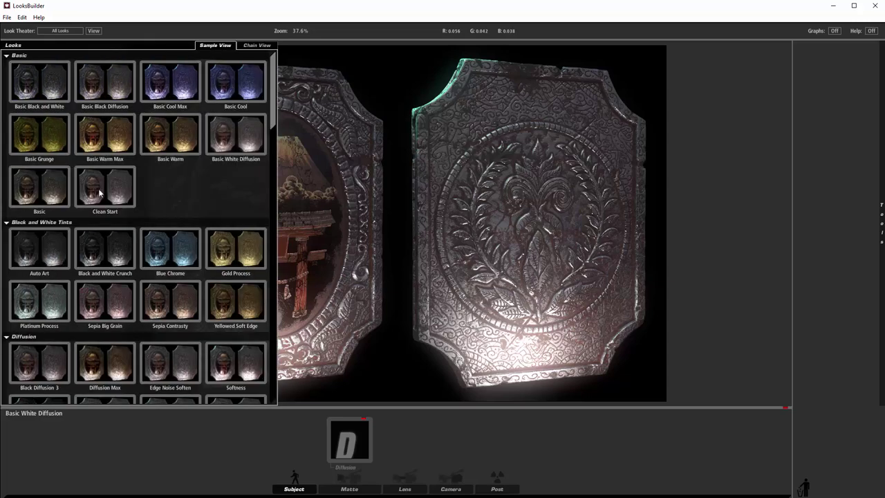
left_click_drag(273, 111, 283, 397)
left_click(52, 208)
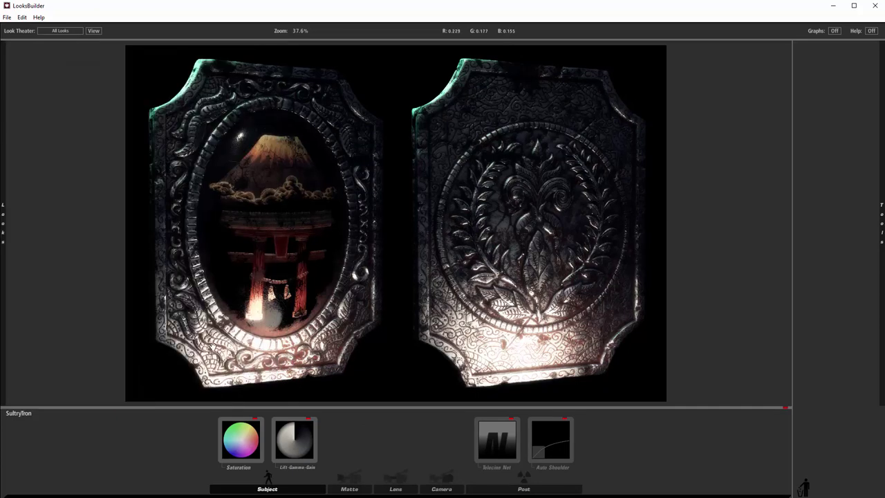
- Preview the Subtle Film, Subtle Film Soft, Star Filter Tight and Swing Tilt Film looks
mouse_move(3, 276)
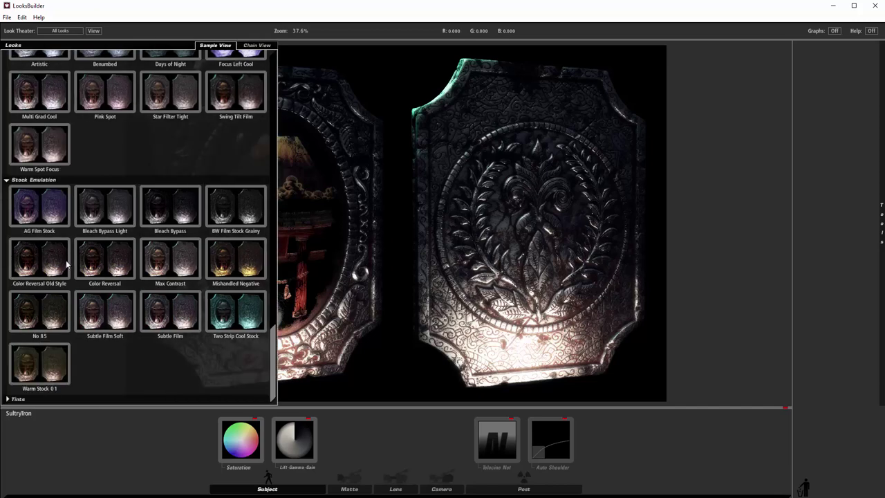
left_click(158, 319)
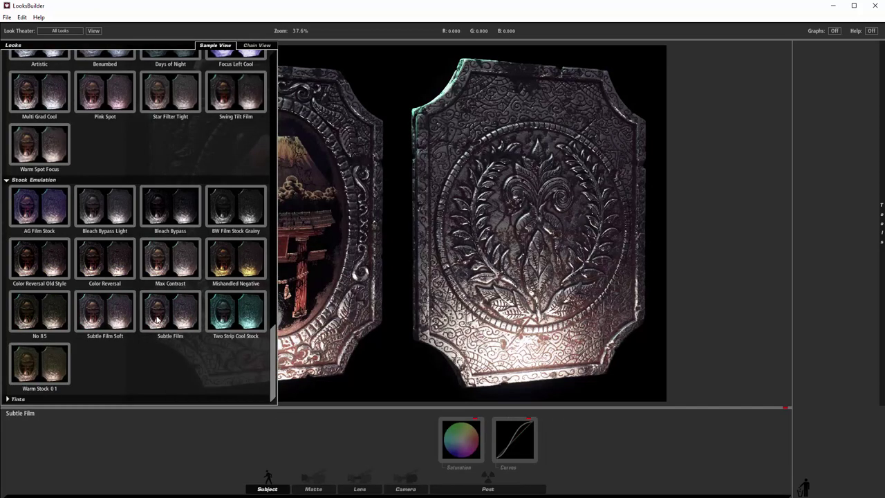
left_click(117, 319)
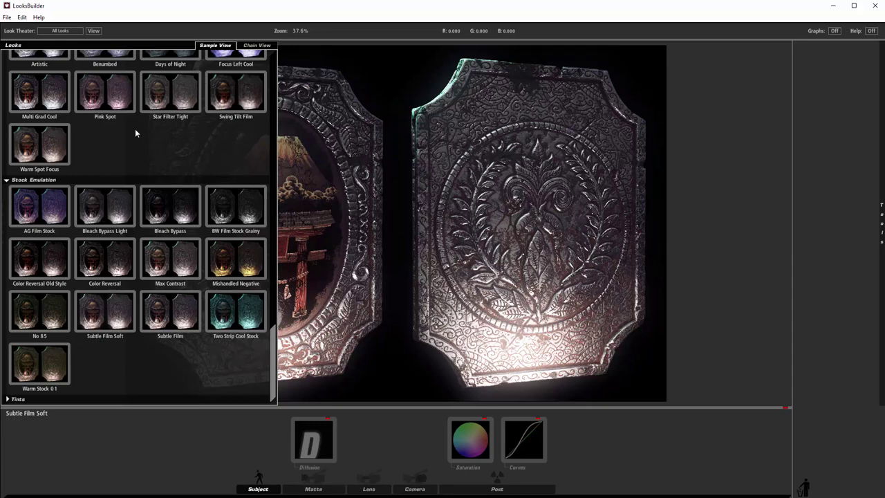
left_click(161, 105)
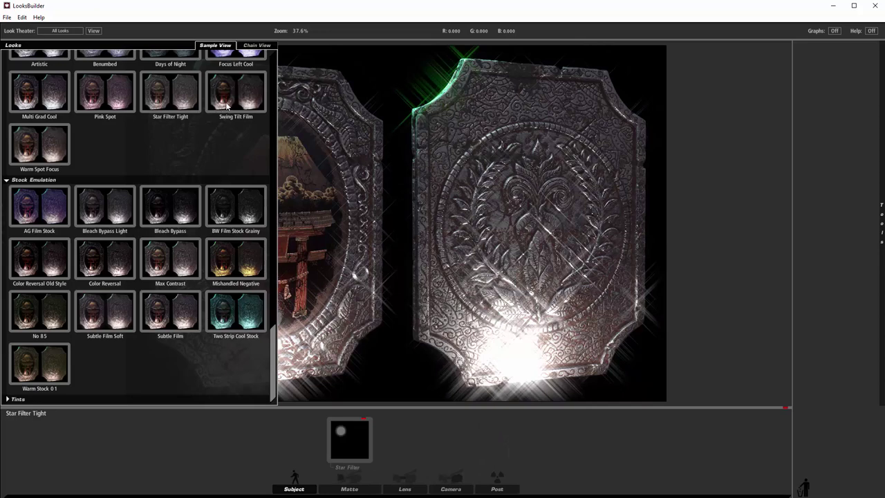
left_click(226, 103)
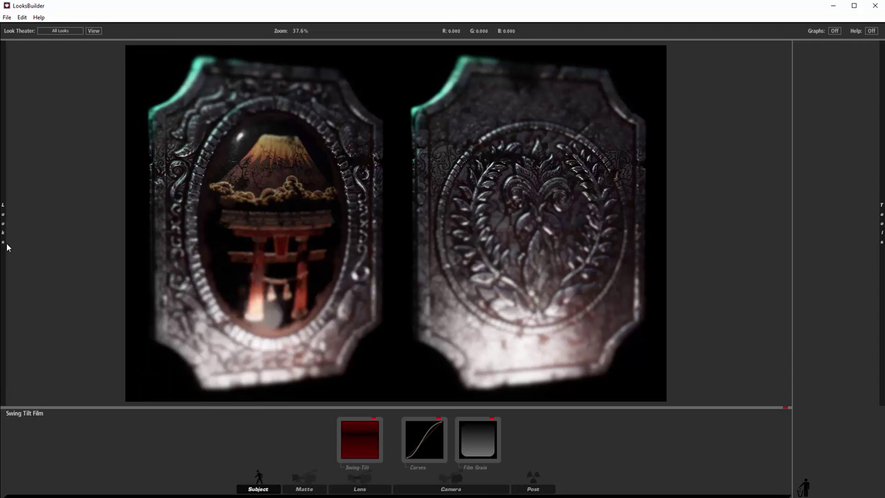
- Try Warm Spot Focus, then reapply the Subtle Film look
mouse_move(2, 244)
left_click(53, 144)
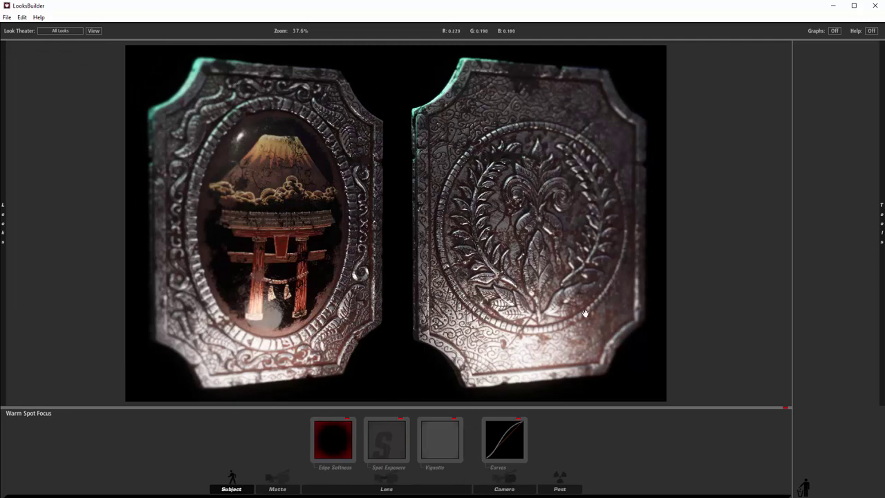
mouse_move(2, 219)
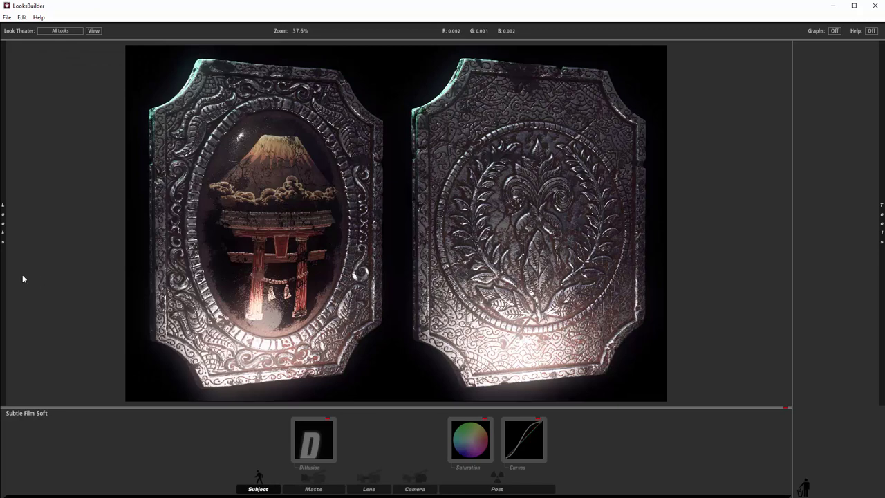
mouse_move(2, 276)
scroll(138, 277, "down", 5)
left_click(163, 315)
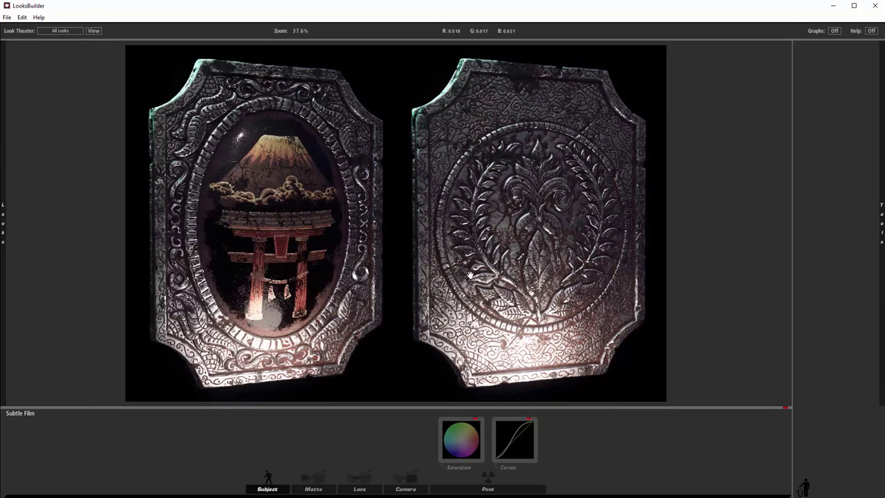
mouse_move(2, 252)
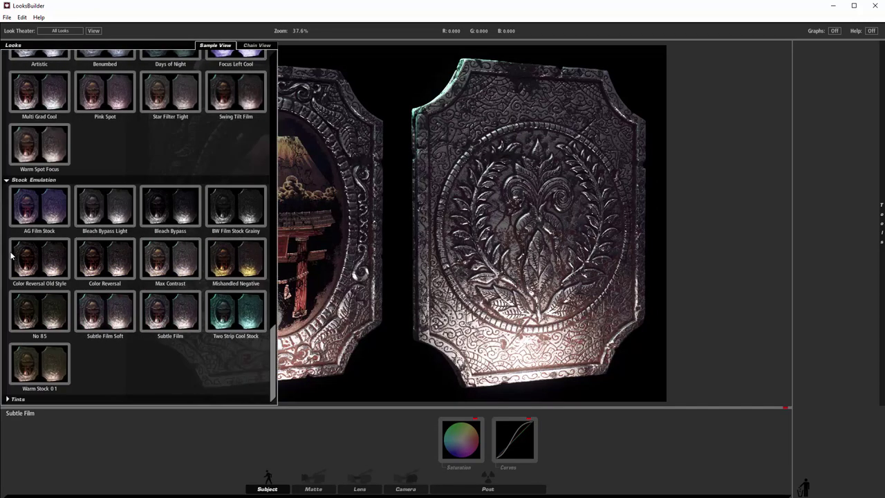
- Overwrite Crest_Final_Renders_out with the Subtle Film-graded image
left_click(7, 18)
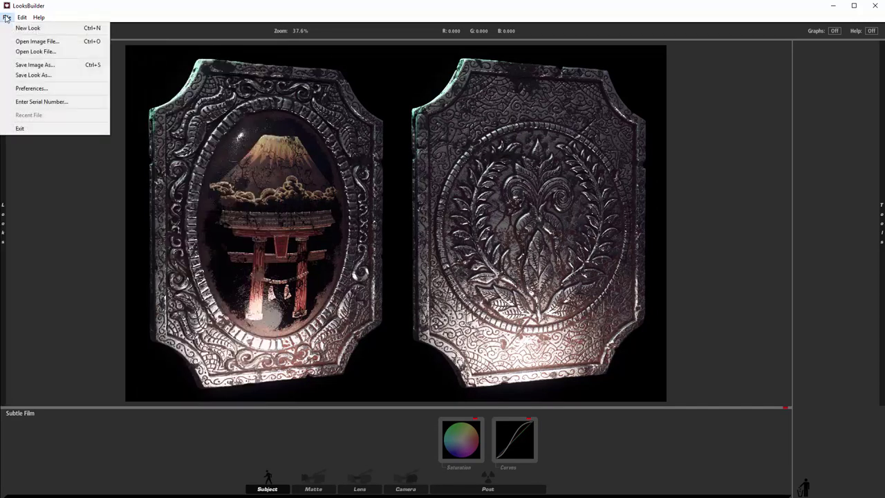
left_click(7, 17)
left_click(8, 18)
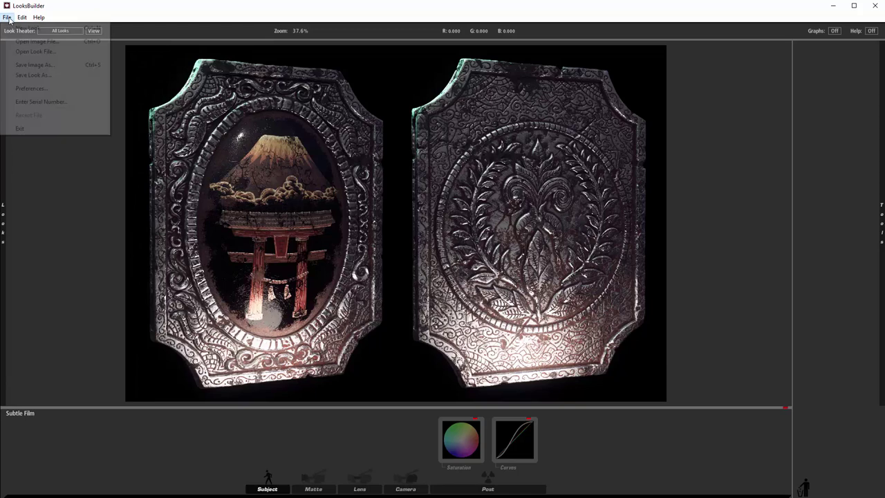
left_click(28, 64)
left_click(520, 235)
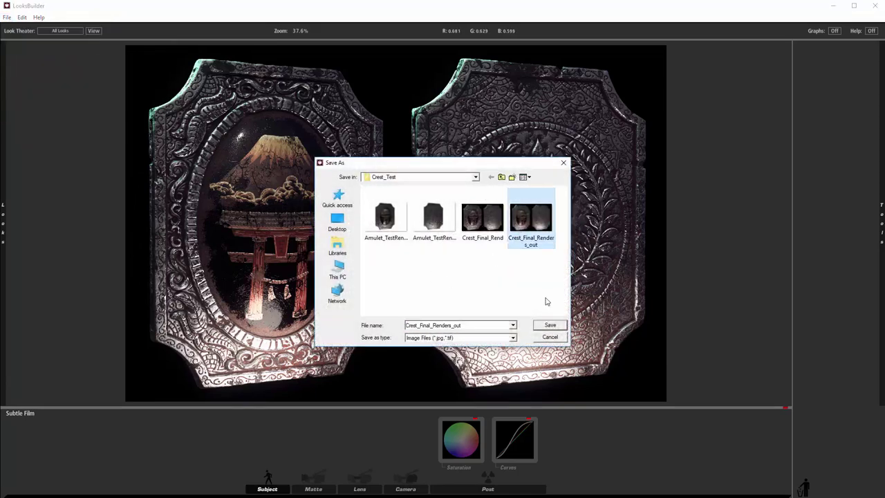
left_click(551, 325)
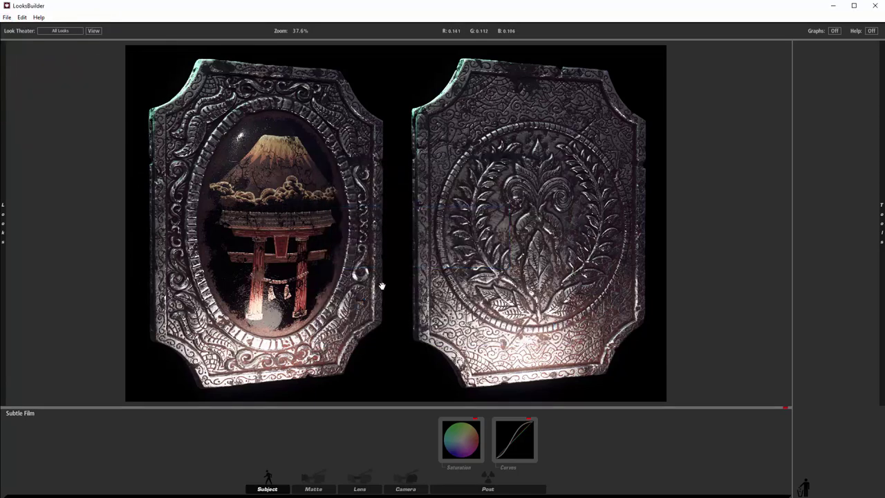
left_click(8, 18)
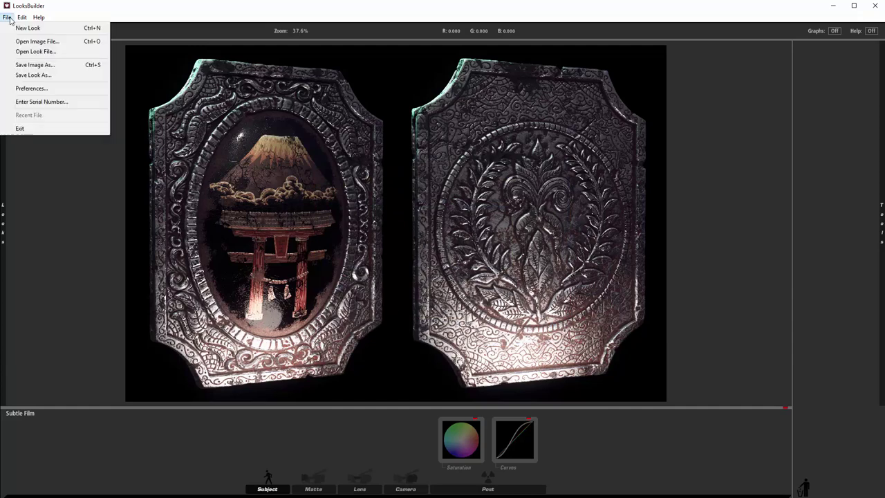
- Open Crest_Final_Renders_out and preview Star Filter Tight, Multi Grad Cool and Warm Spot Focus
left_click(37, 41)
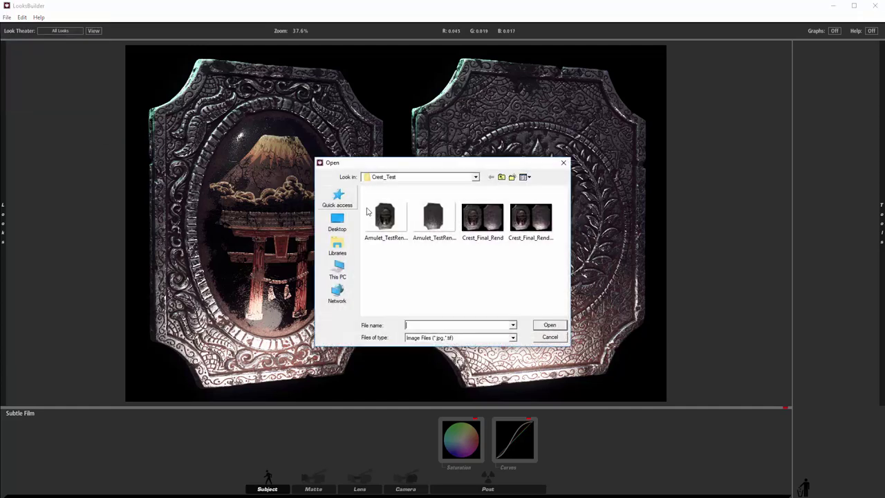
left_click(541, 232)
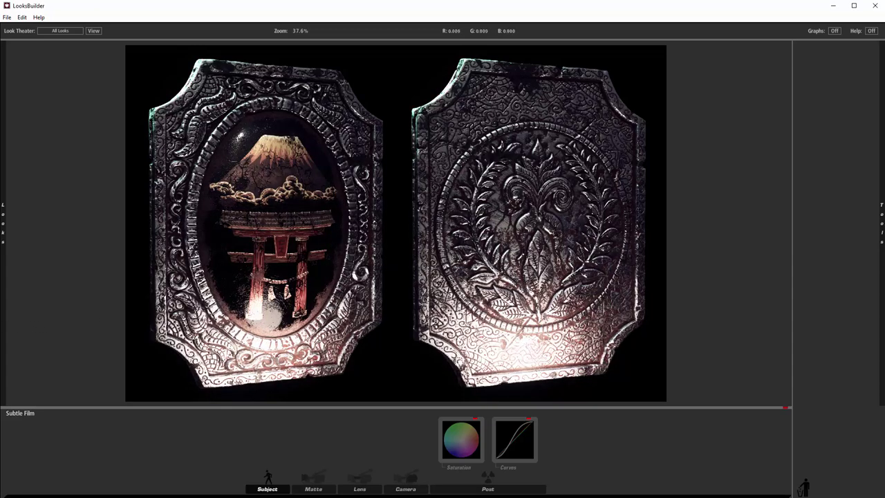
mouse_move(4, 300)
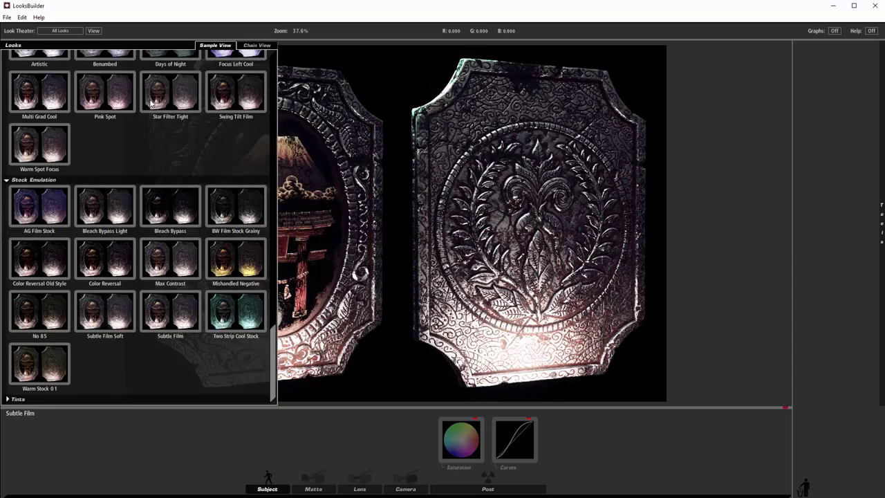
left_click(162, 102)
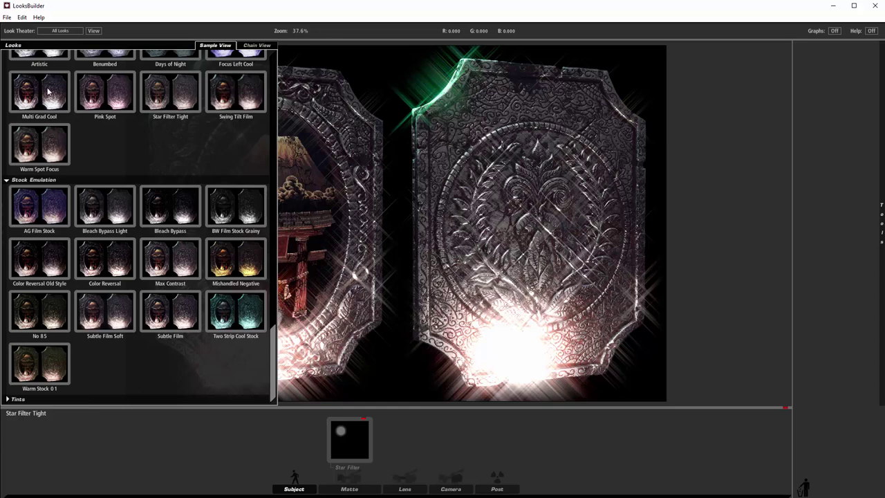
left_click(48, 90)
left_click(51, 139)
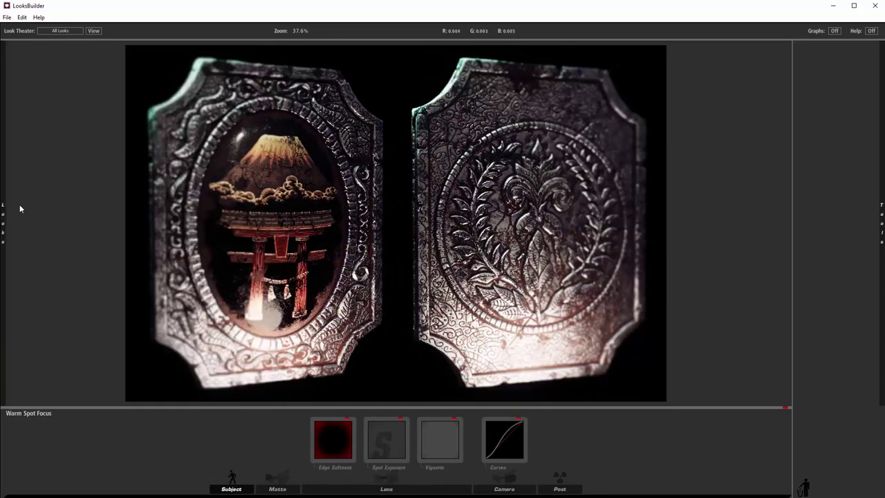
- Compare Artistic, Multi Grad Cool and Warm Bird, then settle on Warm Spot Focus
mouse_move(8, 193)
left_click_drag(274, 350, 264, 304)
left_click(51, 244)
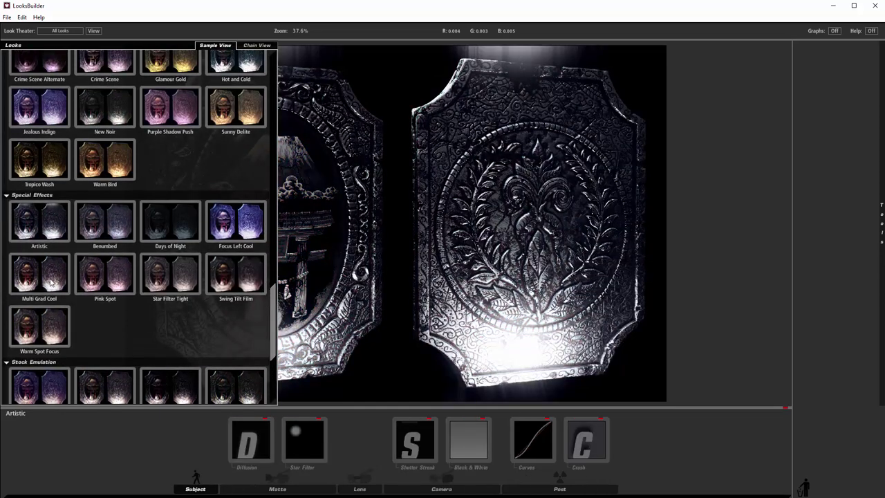
left_click(52, 280)
left_click(88, 171)
left_click(46, 321)
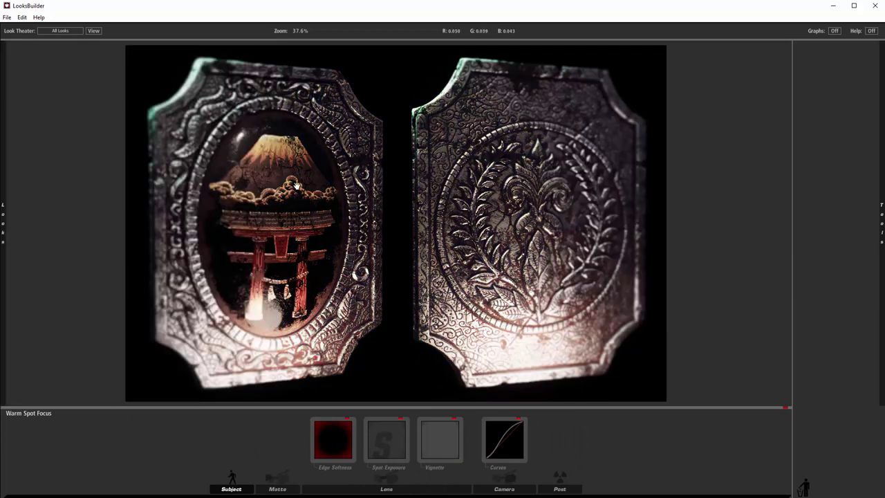
- Save the Warm Spot Focus grade over Crest_Final_Renders_out
left_click(7, 17)
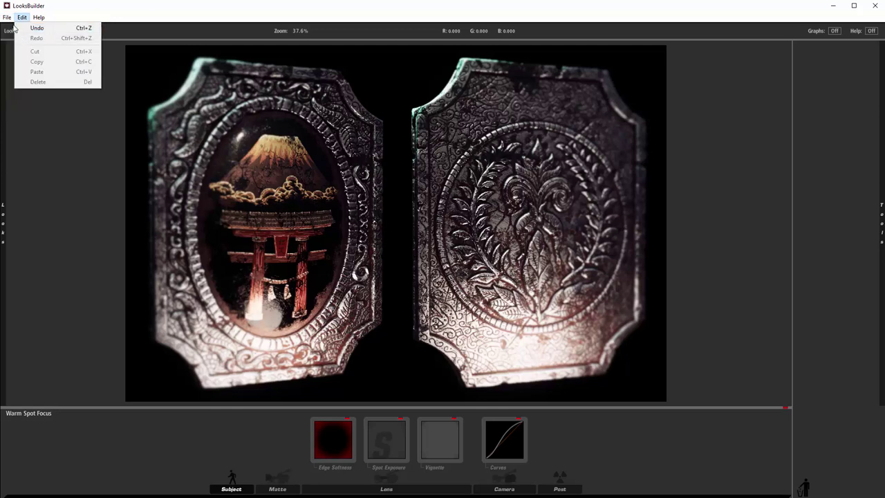
left_click(28, 66)
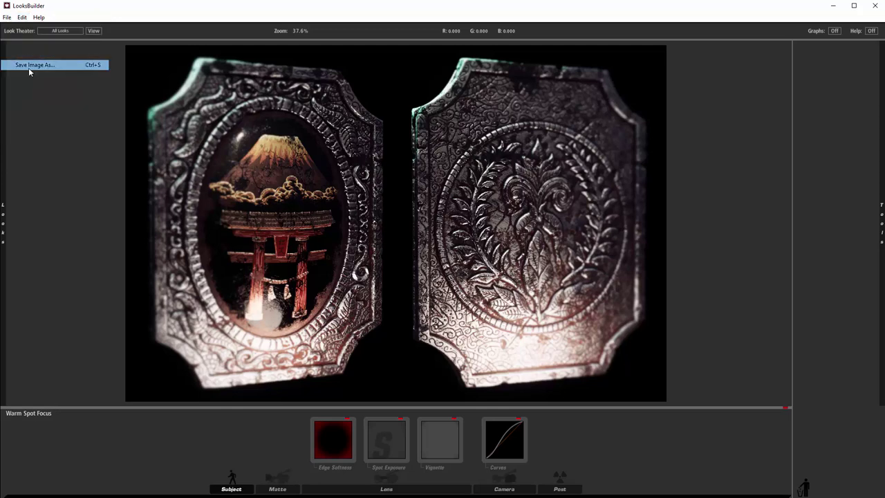
left_click(515, 231)
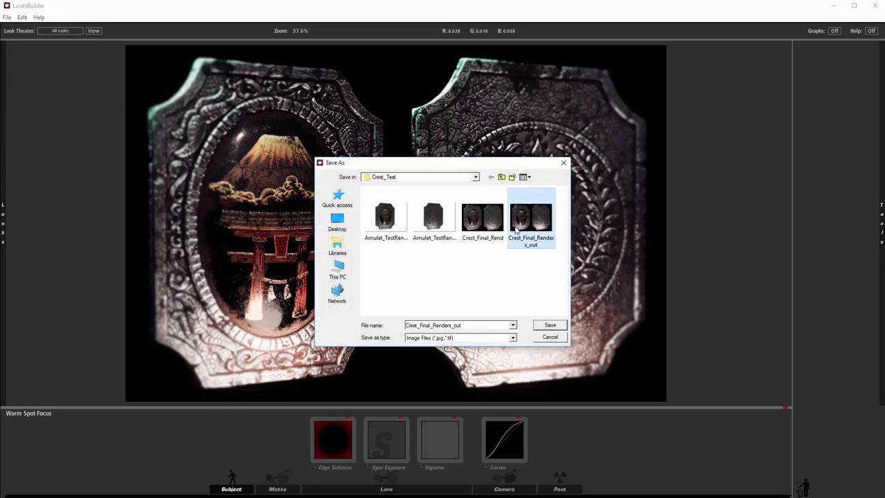
left_click(551, 325)
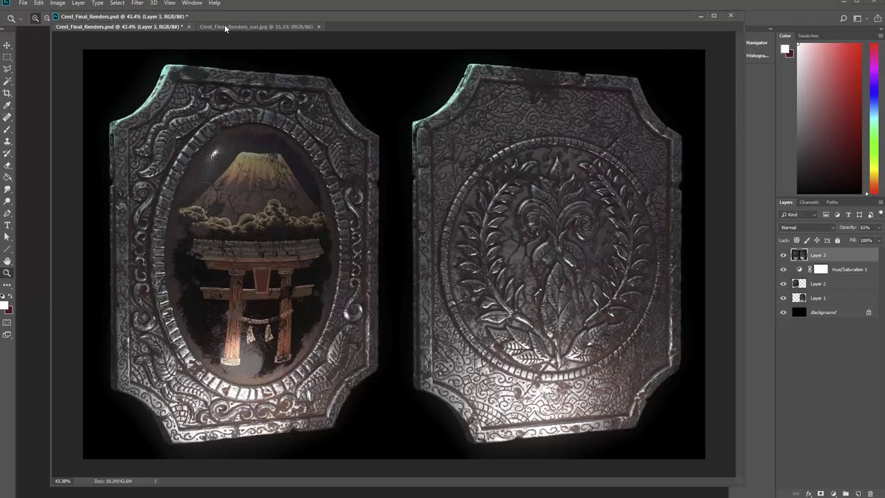
- Close the outdated jpg and open the updated Crest_Final_Renders_out.jpg
left_click(224, 26)
left_click(319, 26)
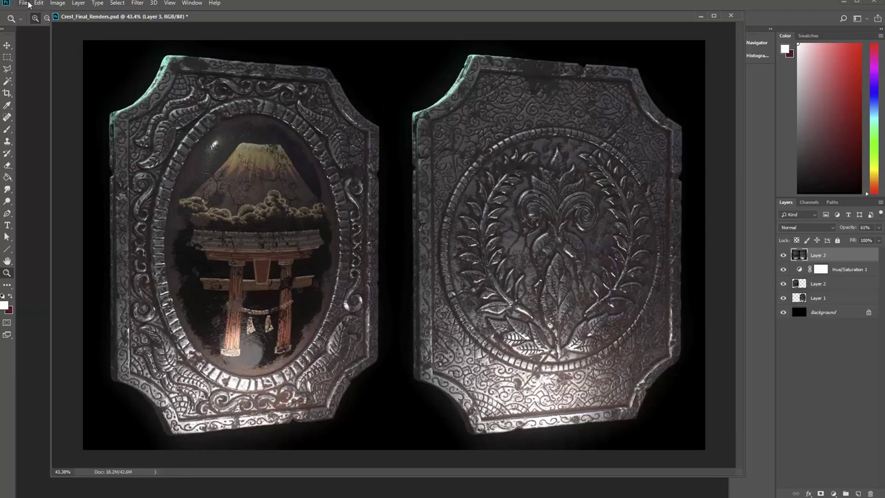
left_click(28, 5)
left_click(42, 19)
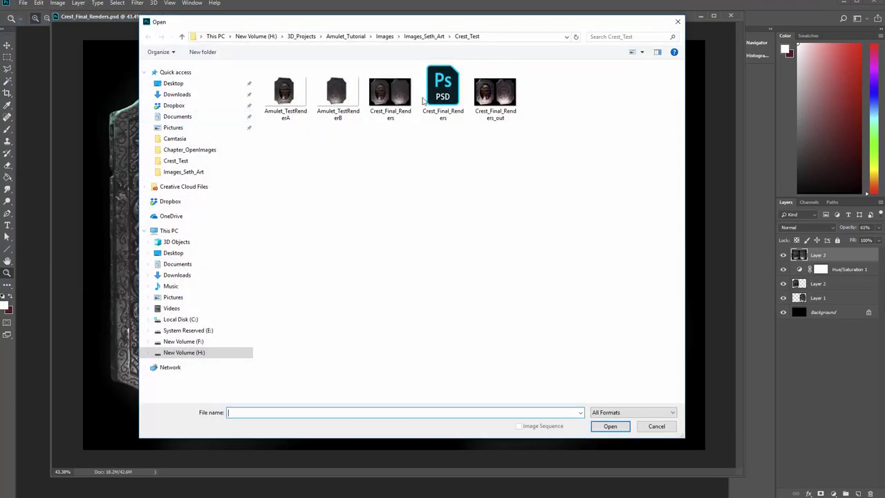
left_click(495, 94)
left_click(610, 426)
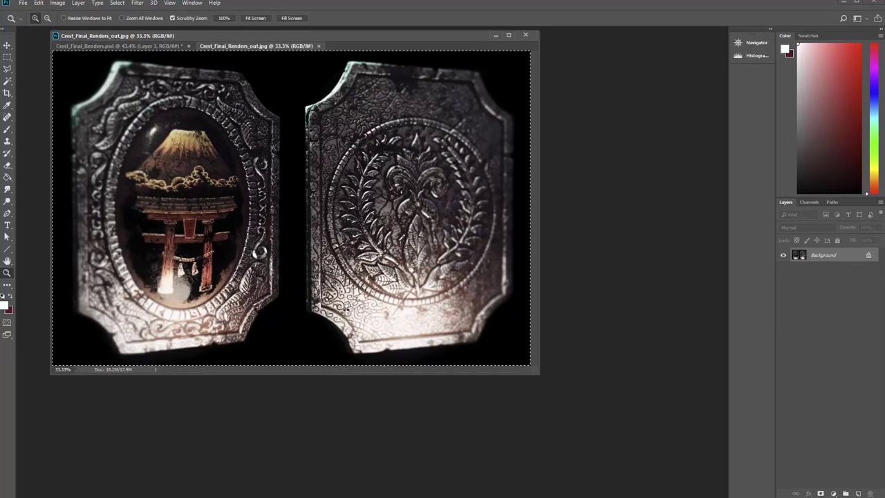
- Paste the graded render into Crest_Final_Renders.psd as a new layer above Layer 3
left_click(167, 46)
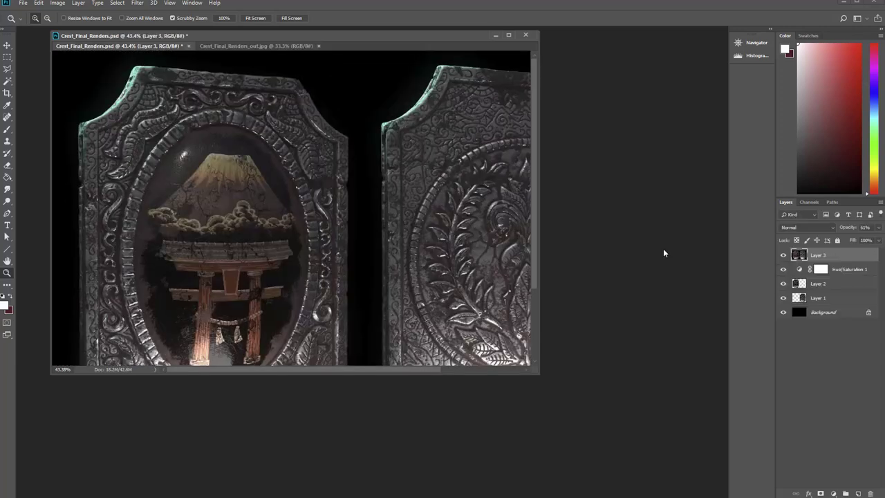
left_click_drag(538, 371, 723, 485)
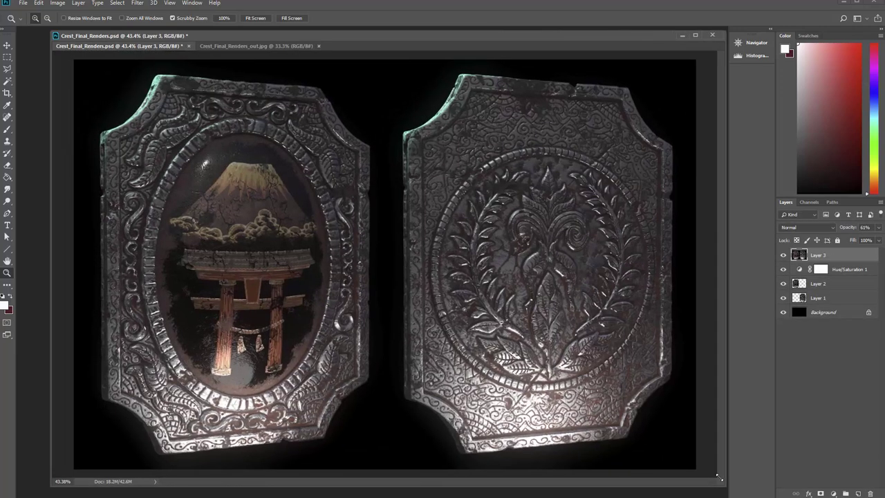
key("ctrl+v")
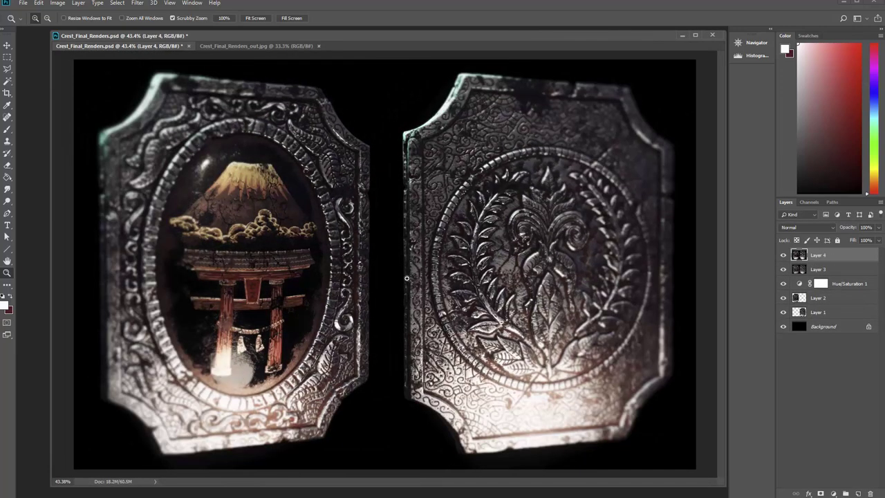
- Lower Layer 4's opacity to 64% over the crest renders
double_click(56, 36)
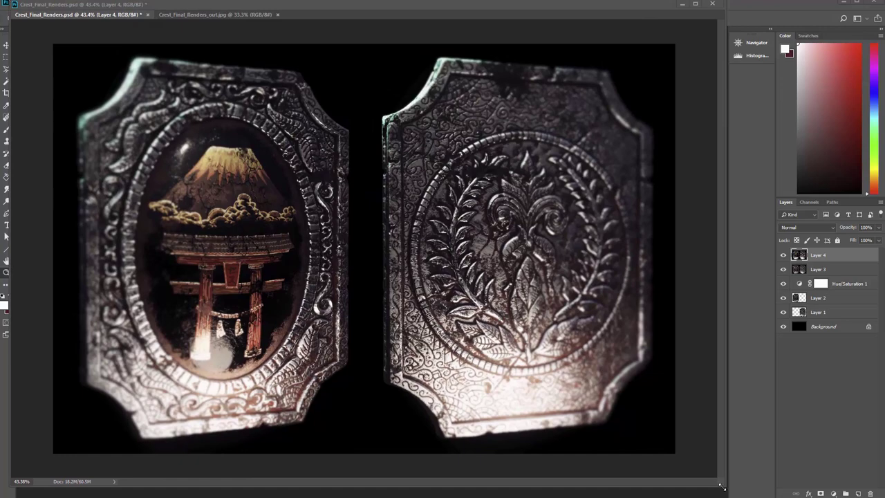
left_click_drag(721, 486, 735, 497)
scroll(315, 393, "up", 3)
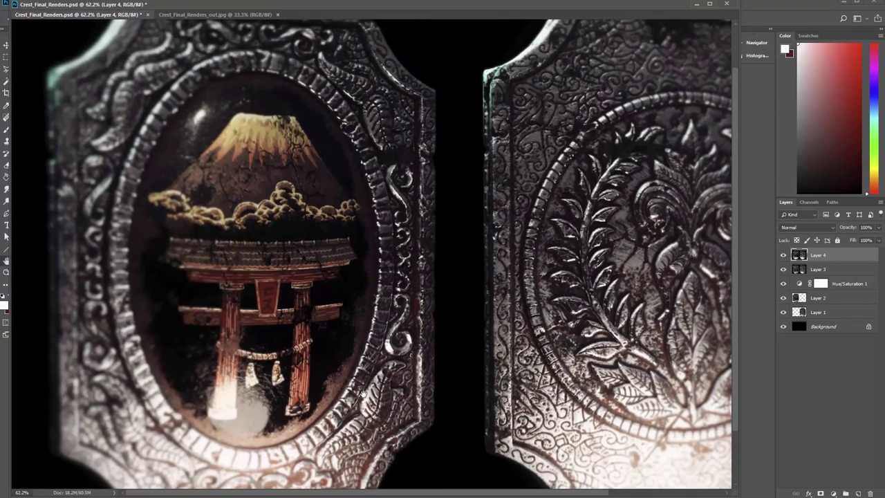
left_click_drag(324, 371, 312, 394)
left_click(879, 227)
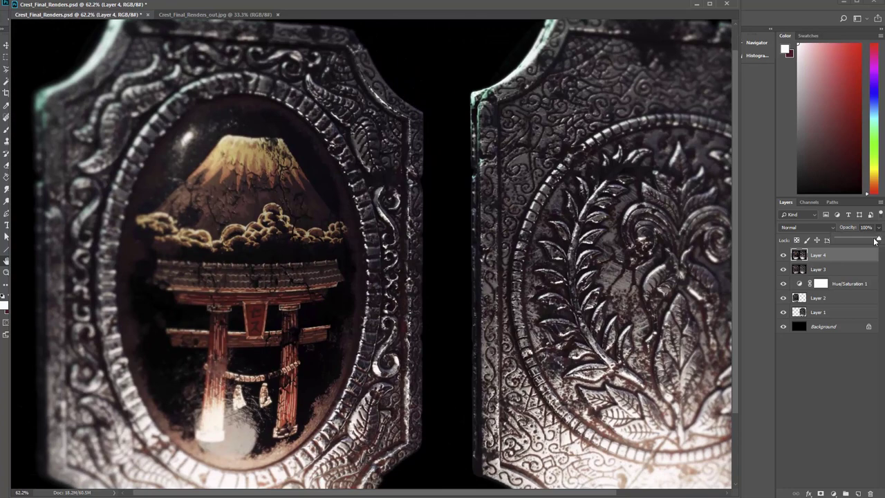
left_click_drag(876, 240, 865, 240)
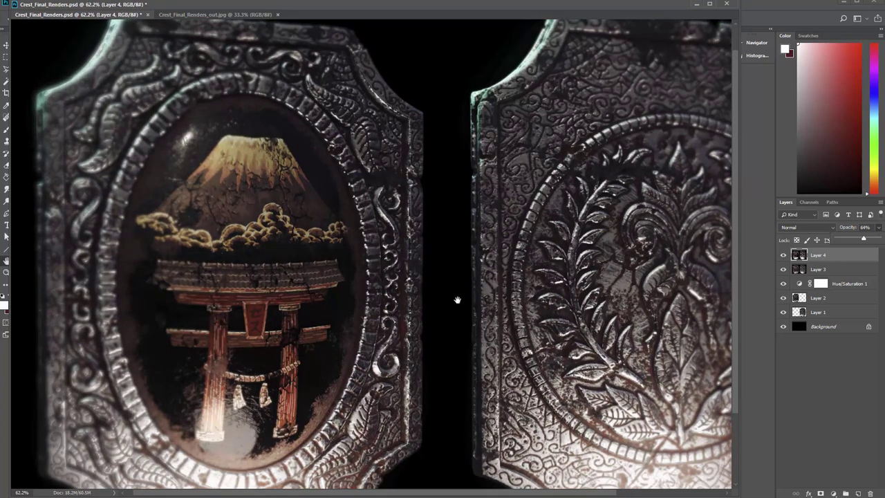
- Toggle Layer 4 off and on to compare the 64% blend with the ungraded crests
key("ctrl+minus")
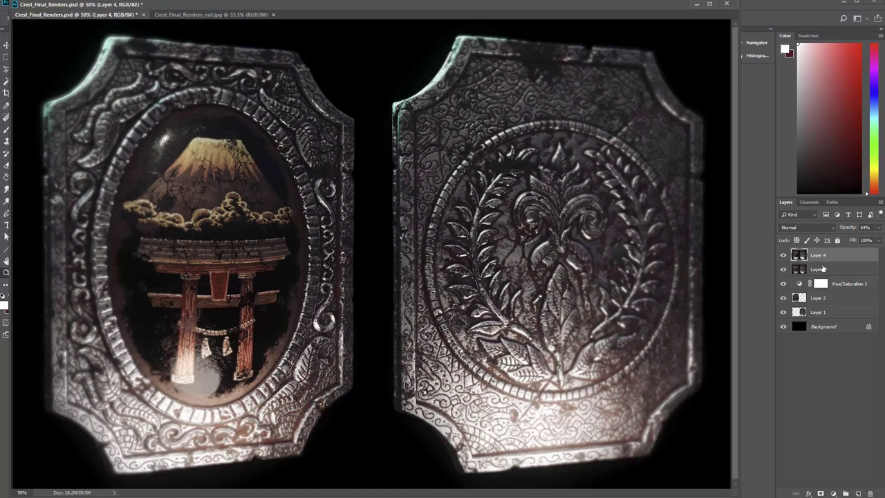
left_click(781, 256)
left_click(781, 256)
left_click(780, 257)
left_click(781, 257)
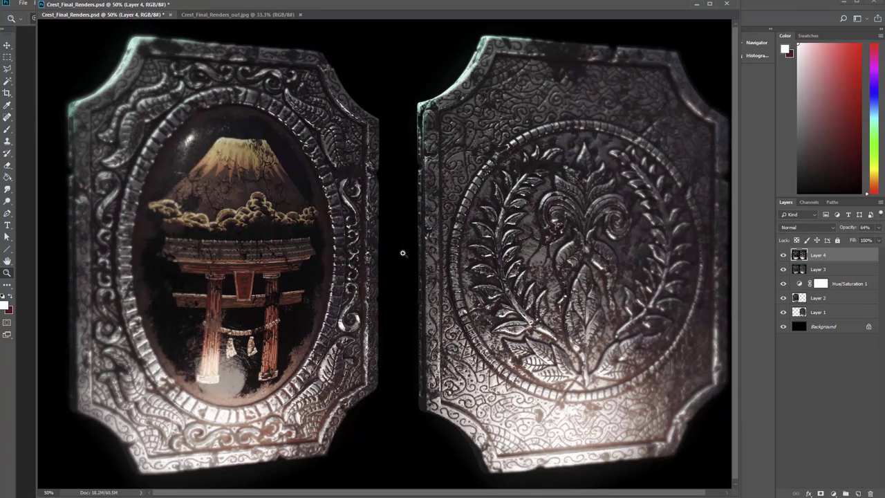
left_click(395, 251, "alt")
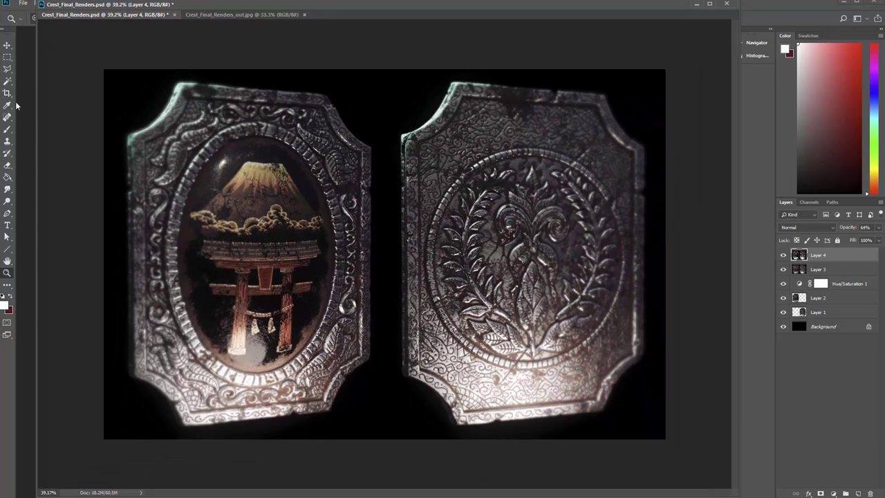
- Draw an elliptical selection across both crests
left_click(7, 56)
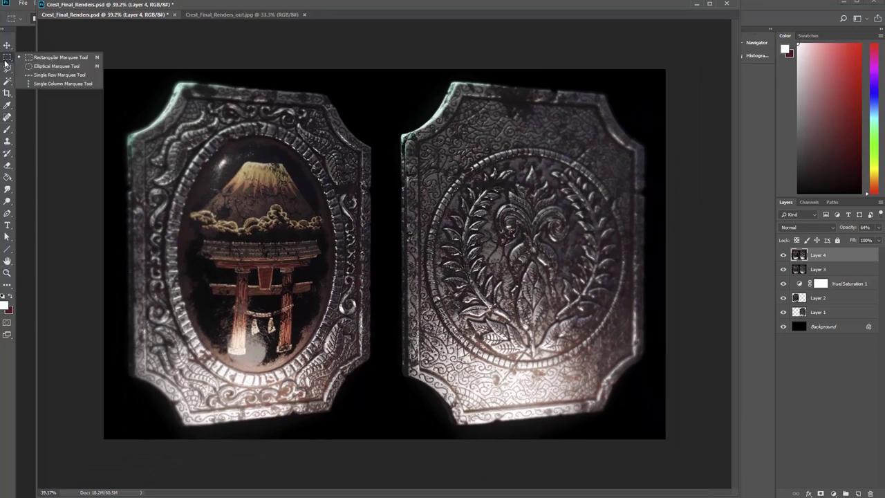
left_click(57, 67)
left_click_drag(168, 115, 614, 408)
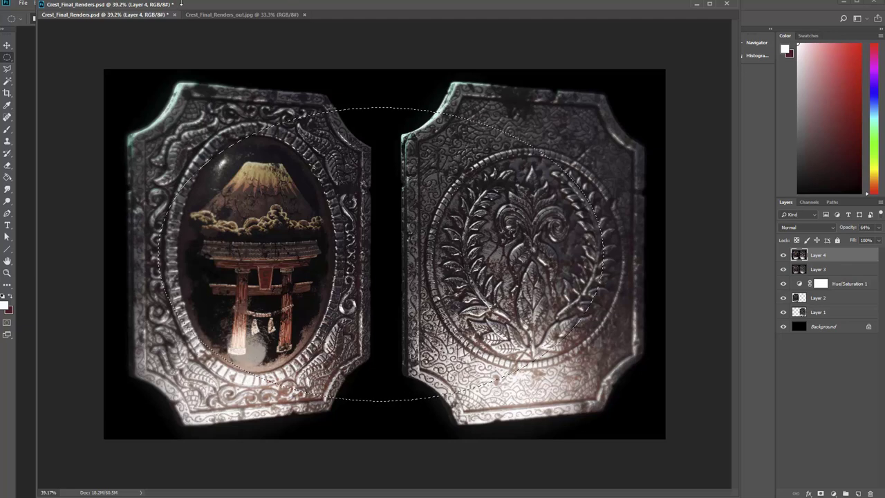
- Transform the oval selection wider and taller so it reaches past both amulets' edges
left_click(122, 5)
left_click(152, 171)
left_click_drag(158, 266, 137, 267)
left_click_drag(602, 267, 631, 266)
left_click_drag(384, 120, 382, 107)
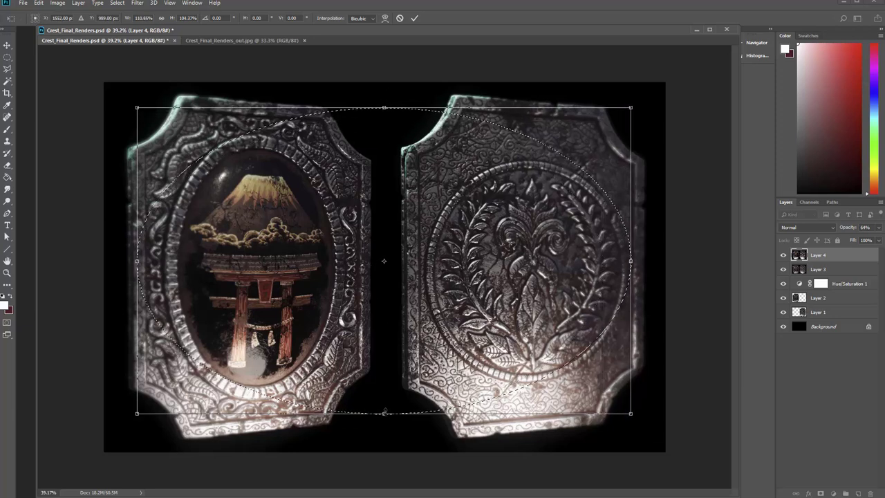
left_click_drag(384, 413, 386, 431)
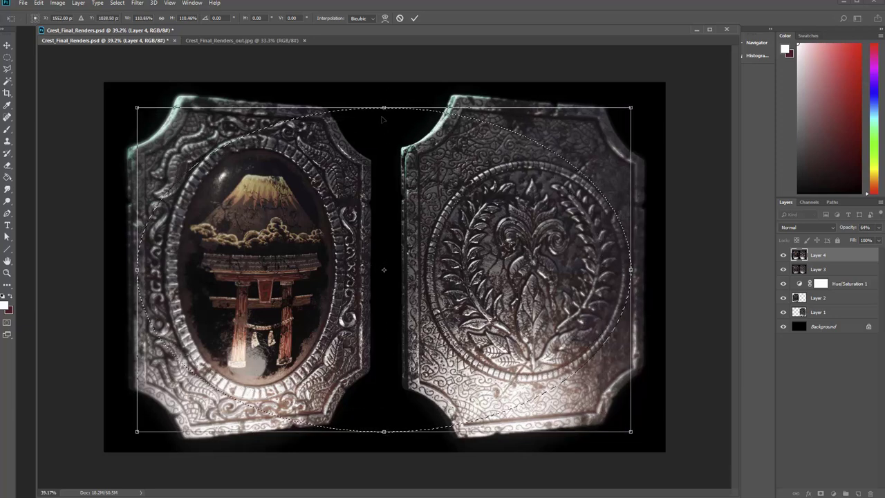
left_click_drag(383, 108, 384, 92)
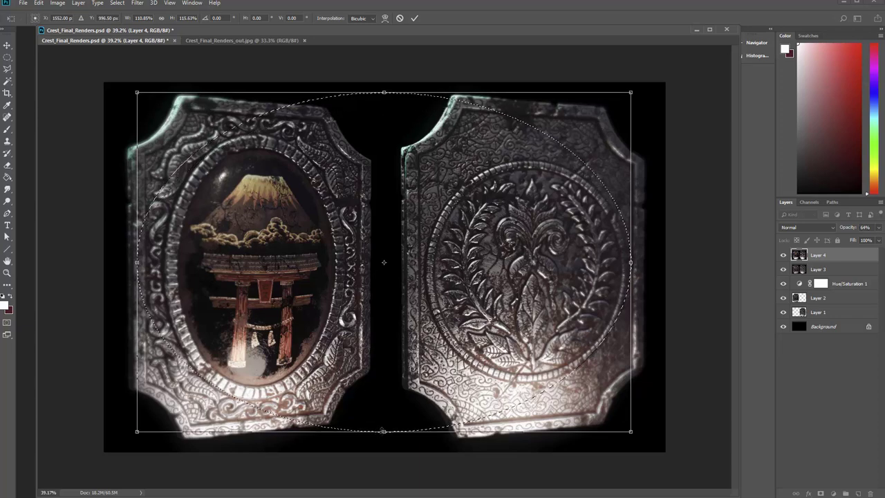
left_click_drag(384, 430, 384, 442)
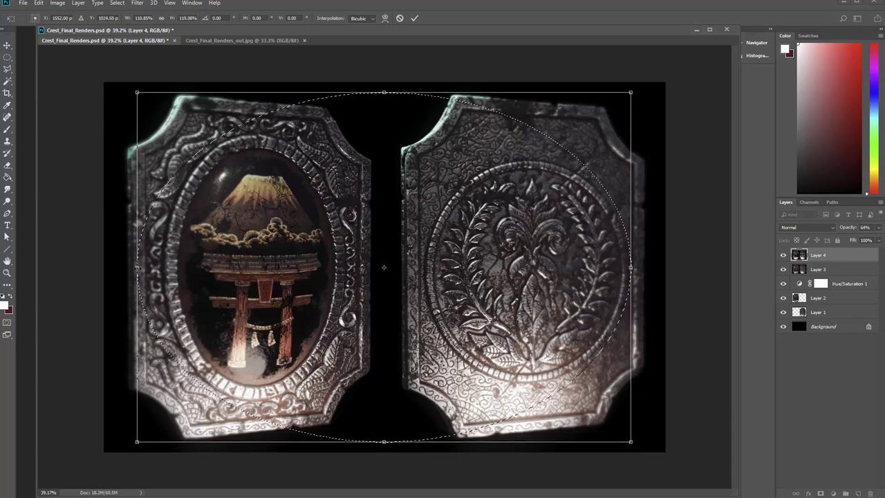
left_click_drag(137, 267, 112, 267)
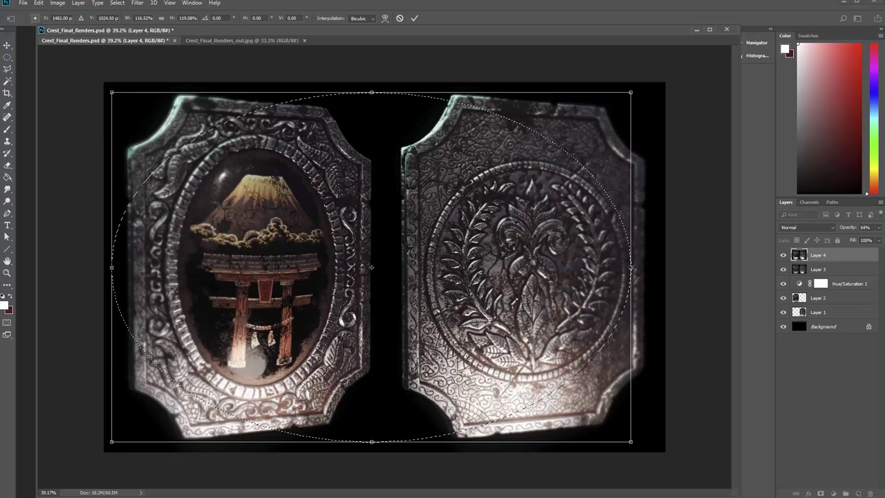
left_click_drag(630, 267, 652, 267)
left_click_drag(111, 267, 117, 267)
- Commit the reshaped oval and feather it by 300 pixels
key("Return")
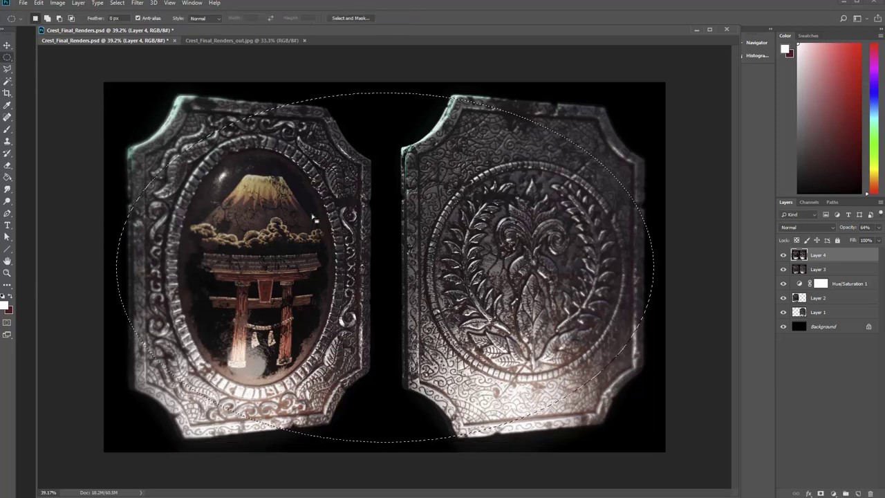
left_click(117, 2)
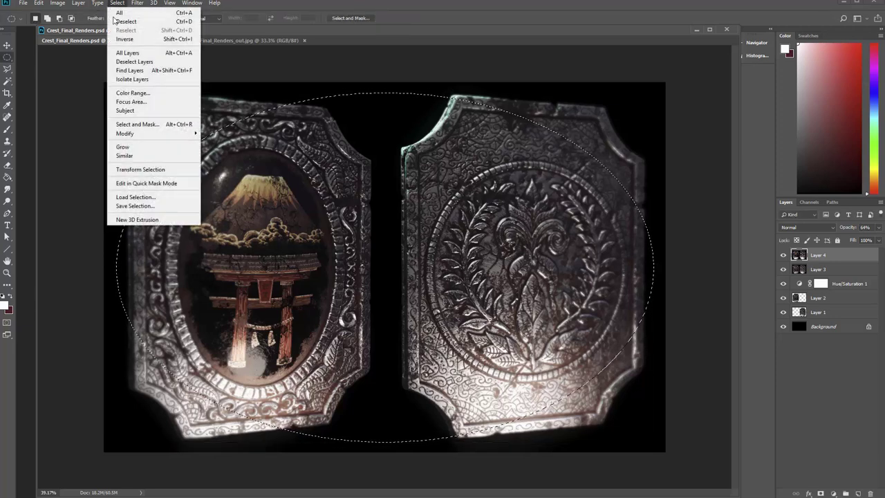
mouse_move(140, 135)
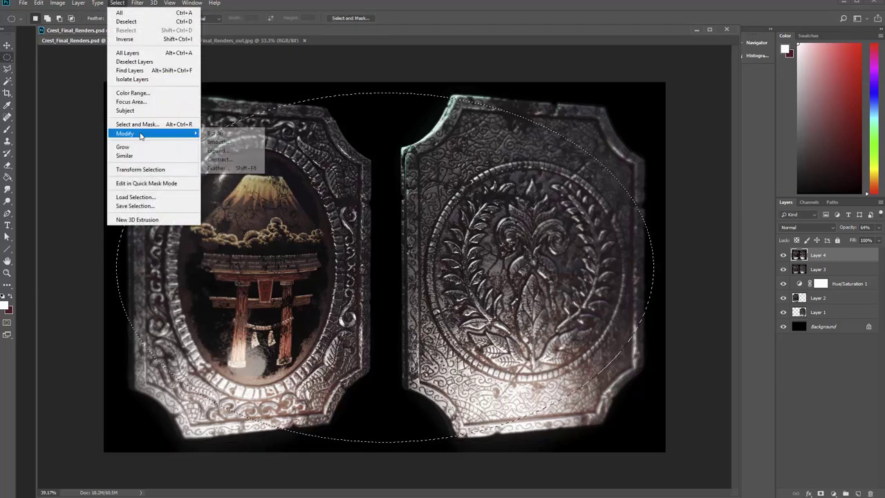
left_click(218, 168)
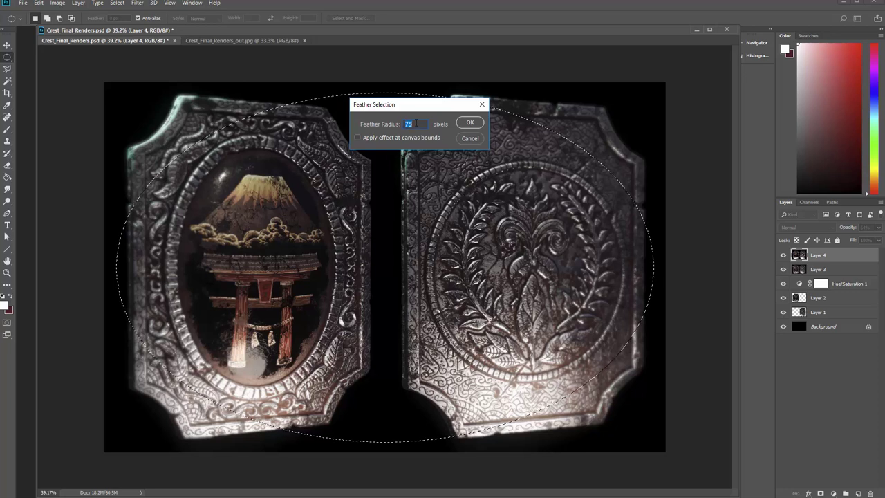
type("300")
left_click(477, 123)
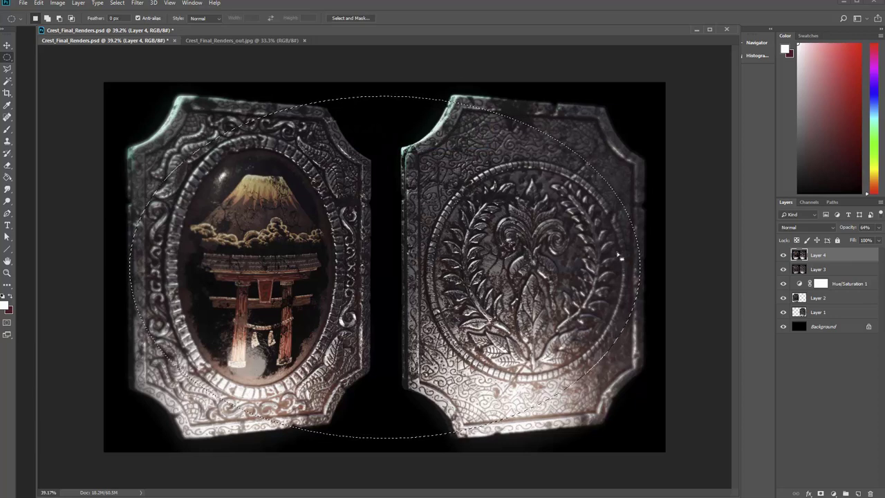
- Clear Layer 4 inside the feathered oval, deselect, and toggle Layer 4 to compare the glow
key("Delete")
key("ctrl+d")
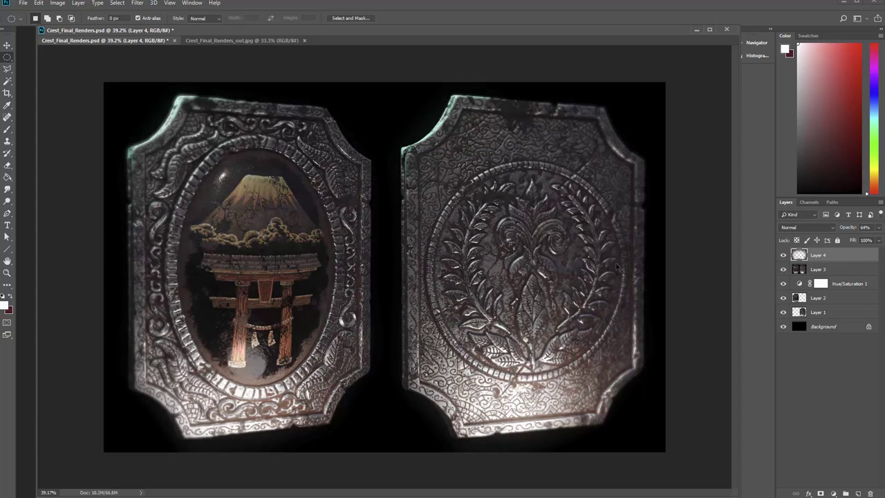
left_click(784, 256)
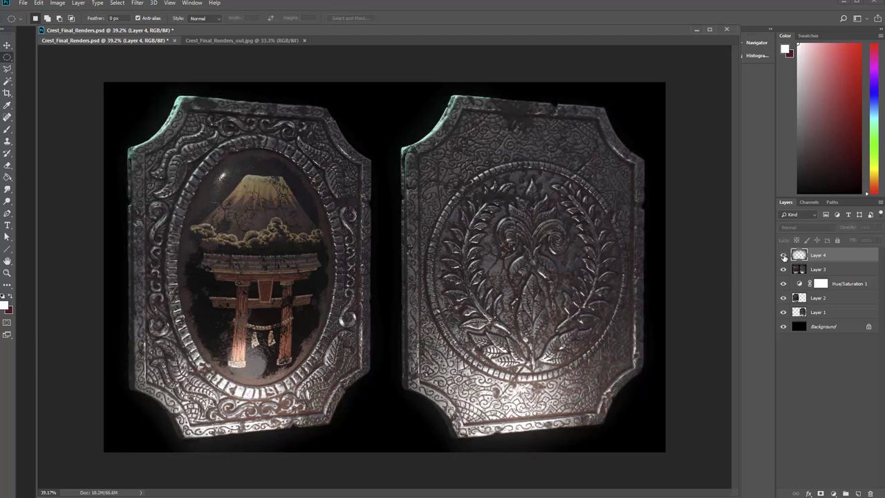
left_click(784, 256)
left_click(784, 256)
left_click(784, 256)
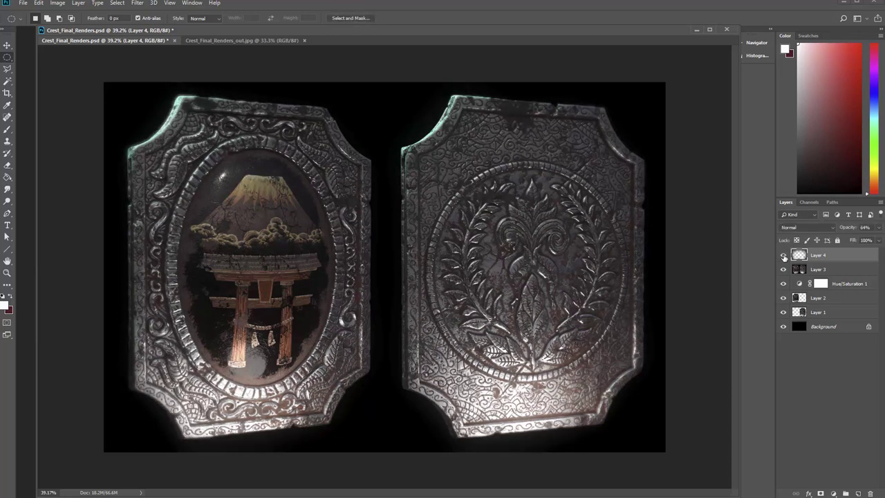
- Zoom in on the amulets and briefly hide the lower layers to see the glow alone
key("z")
left_click(678, 211)
key("h")
left_click_drag(192, 162, 228, 163)
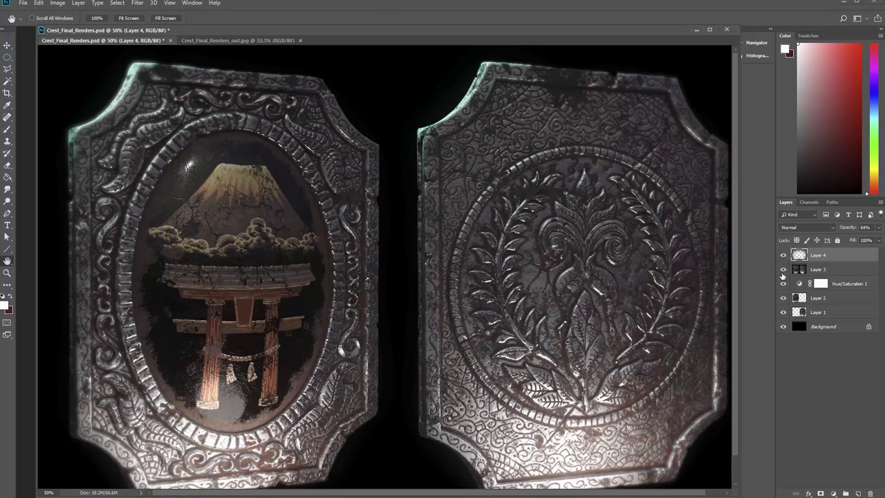
left_click_drag(784, 283, 784, 312)
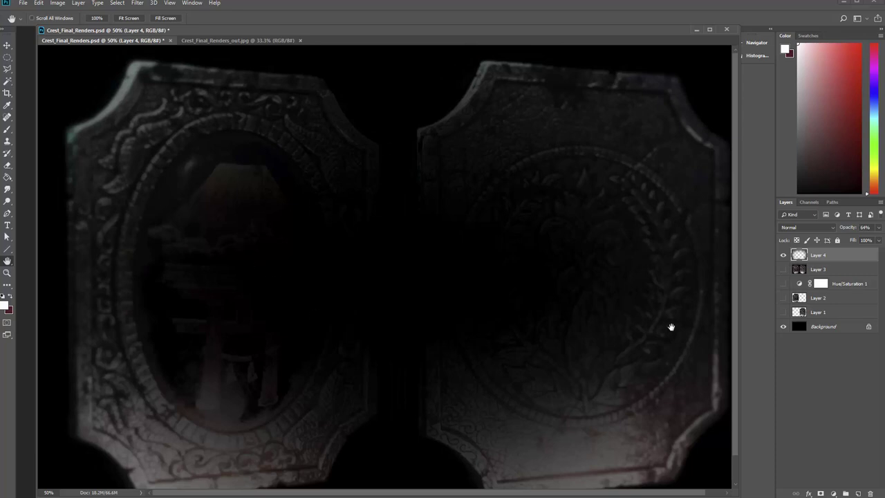
left_click_drag(781, 314, 781, 271)
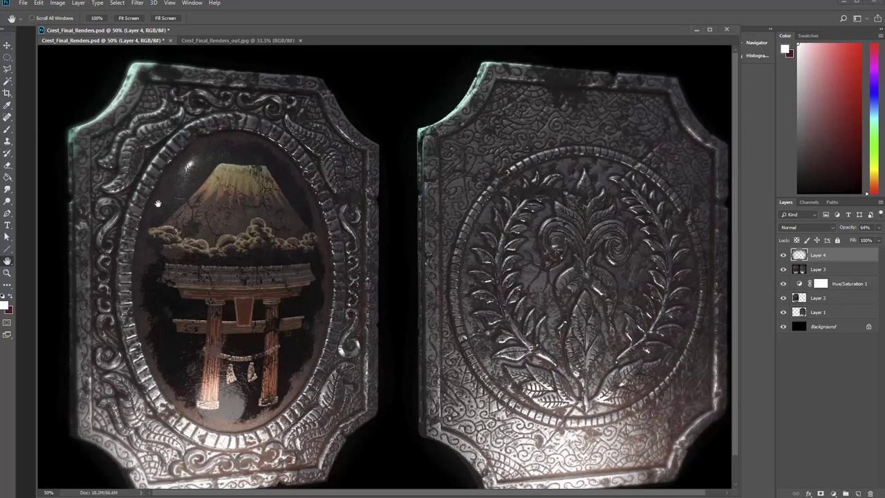
- Inspect the left amulet's glow up close, toggling Layer 4 on and off
key("z")
left_click(131, 112)
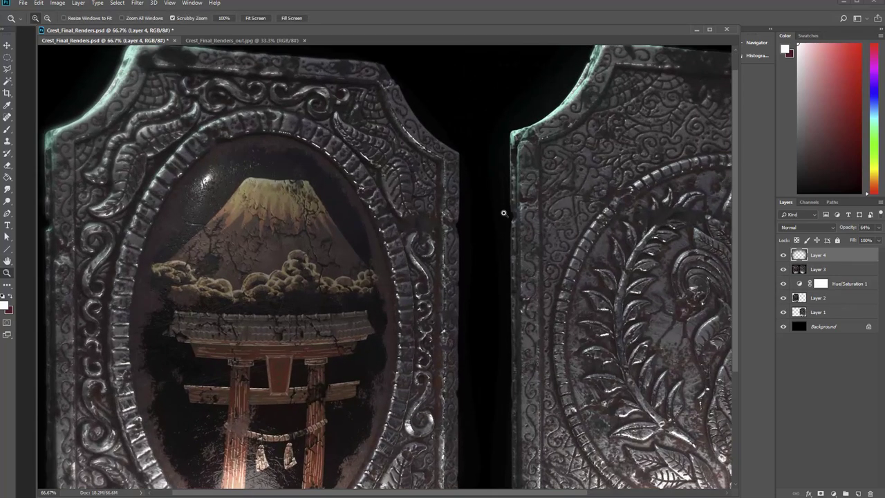
left_click(782, 256)
left_click(782, 256)
left_click(782, 257)
key("h")
left_click_drag(359, 413, 455, 199)
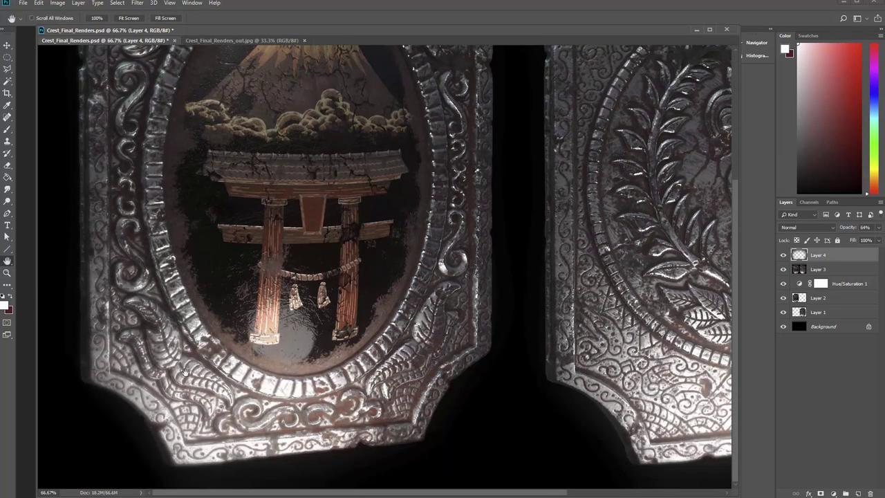
left_click(782, 255)
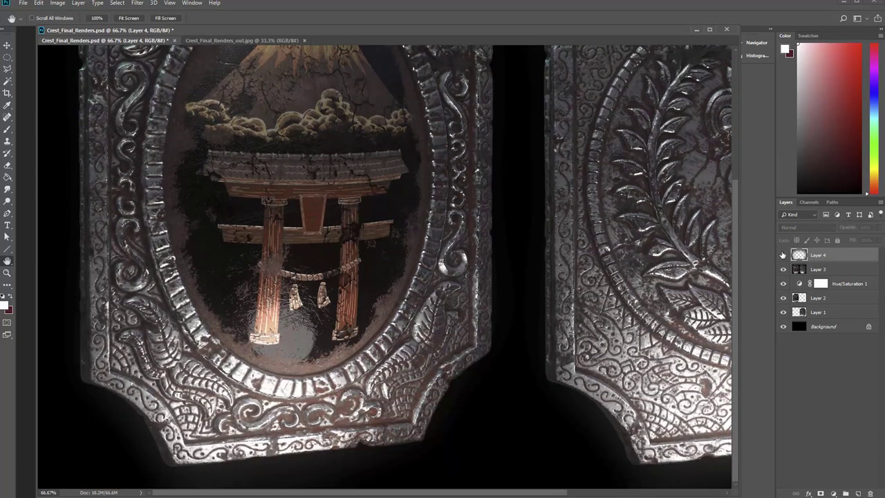
left_click(782, 255)
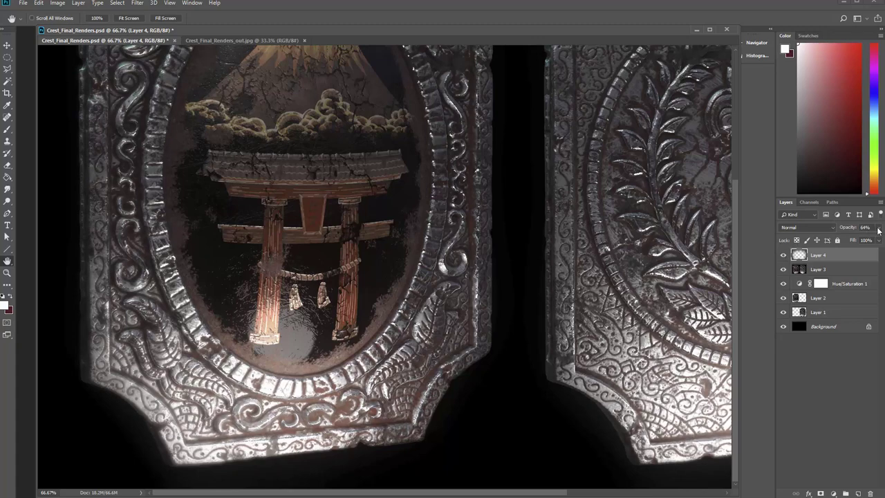
- Try Layer 4 at 100% opacity at 50% zoom, then return it to 64%
left_click(878, 230)
left_click_drag(867, 239, 879, 239)
left_click_drag(535, 252, 510, 409)
key("z")
left_click(467, 341, "alt")
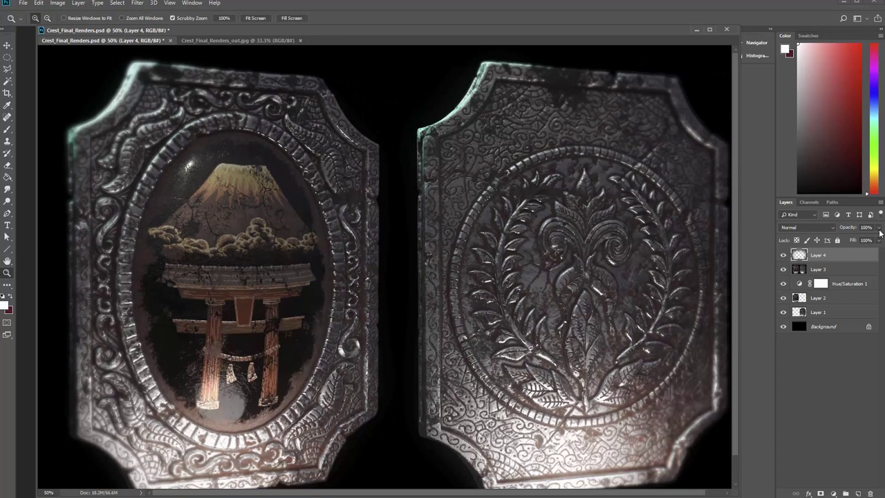
left_click(879, 229)
left_click_drag(880, 239, 870, 239)
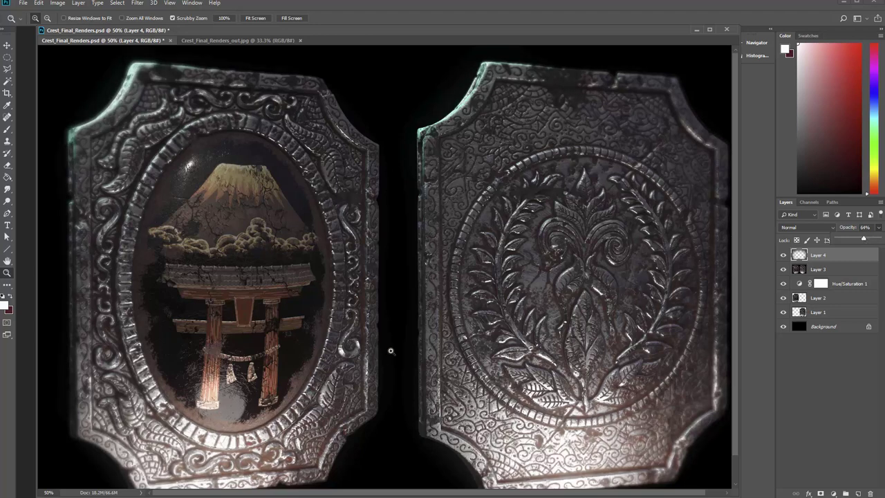
scroll(443, 332, "down", 1)
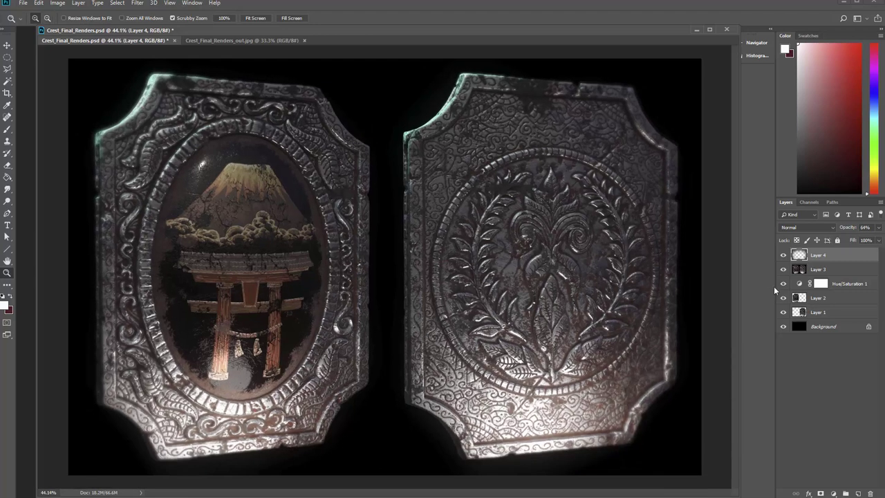
left_click(834, 494)
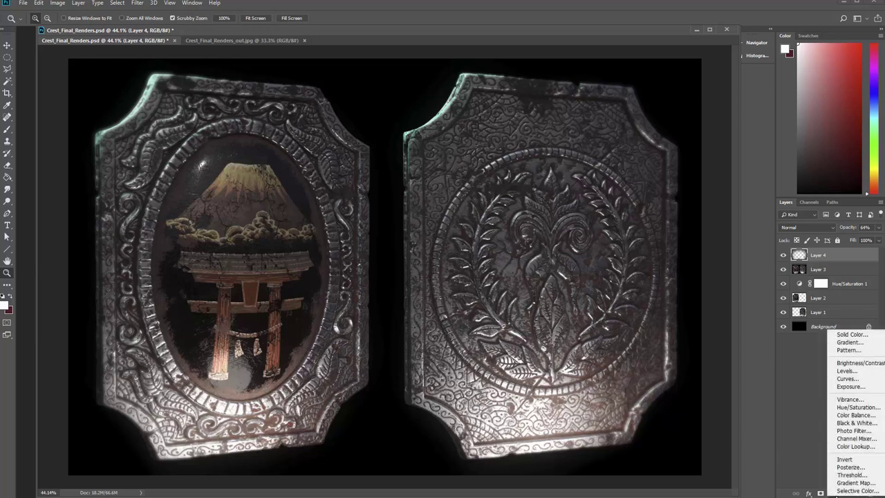
- Add a Levels adjustment layer with midtones 1.10 and inspect the amulets at 100% zoom
left_click(844, 378)
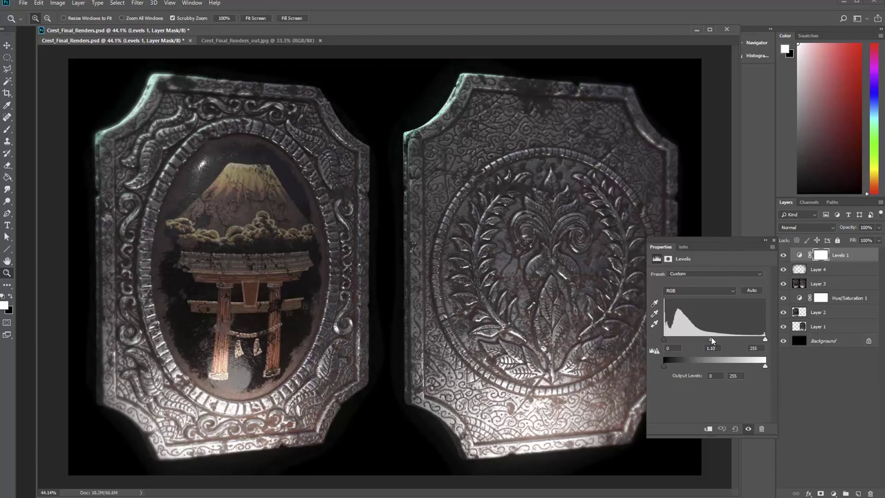
key("ctrl+plus")
key("ctrl+plus")
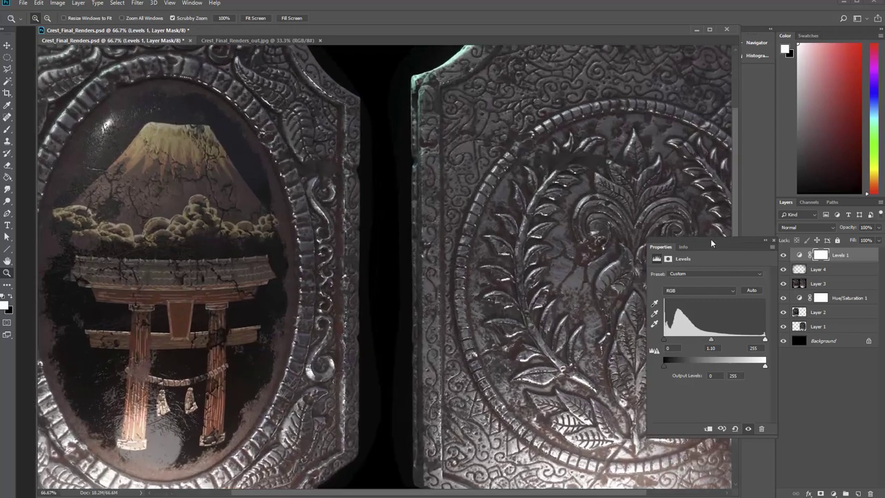
key("space")
left_click_drag(316, 179, 455, 258)
left_click(437, 283, "ctrl")
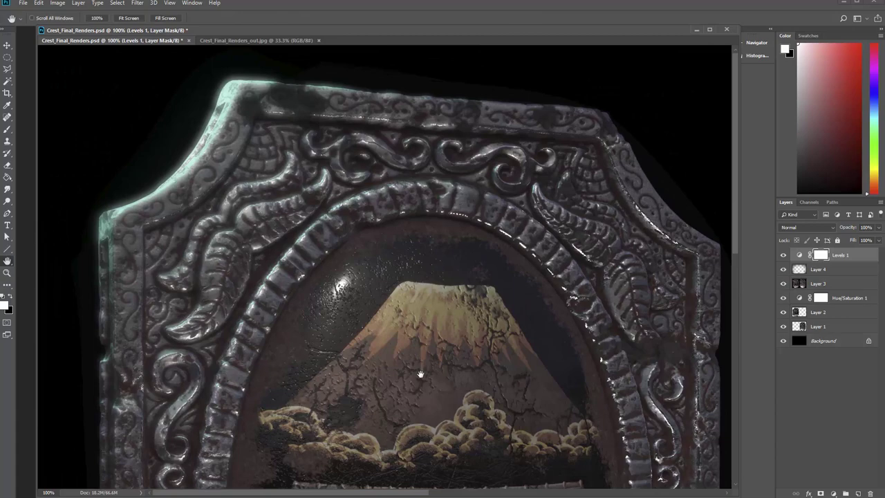
left_click_drag(420, 374, 69, 283)
left_click_drag(508, 270, 470, 269)
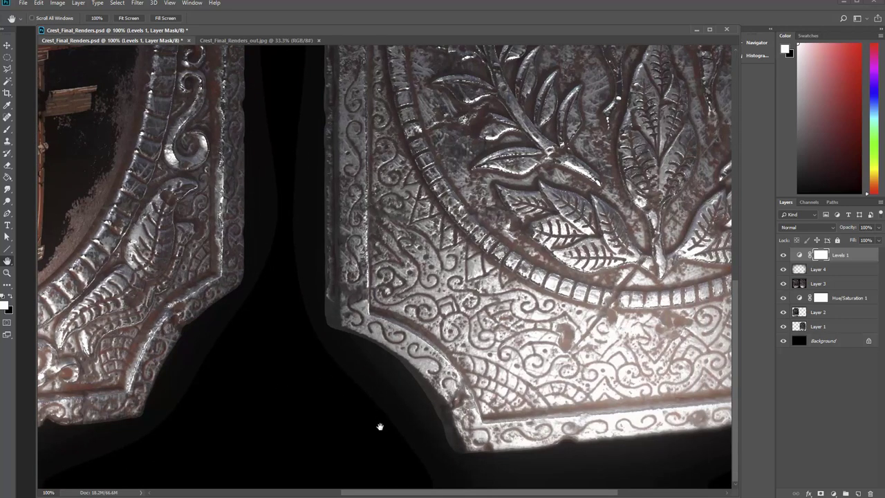
left_click_drag(378, 425, 378, 347)
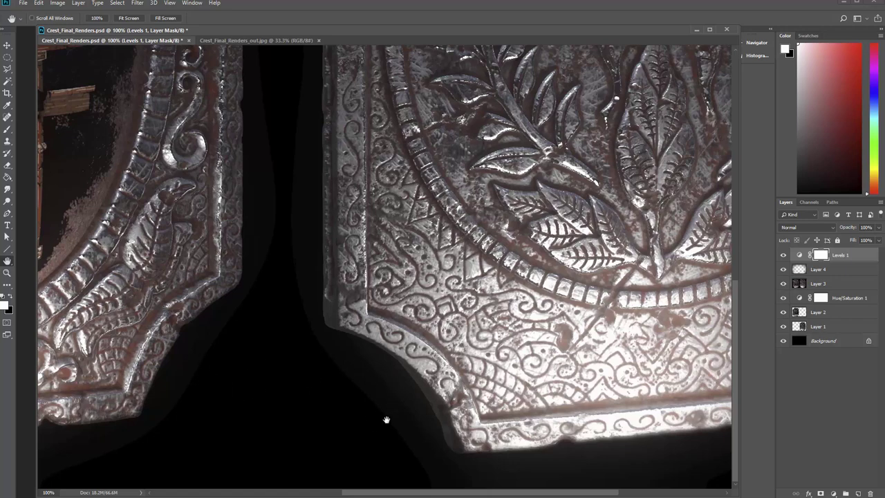
- Toggle Levels 1 off and on to compare the brightening
left_click(782, 256)
left_click(781, 257)
left_click(781, 257)
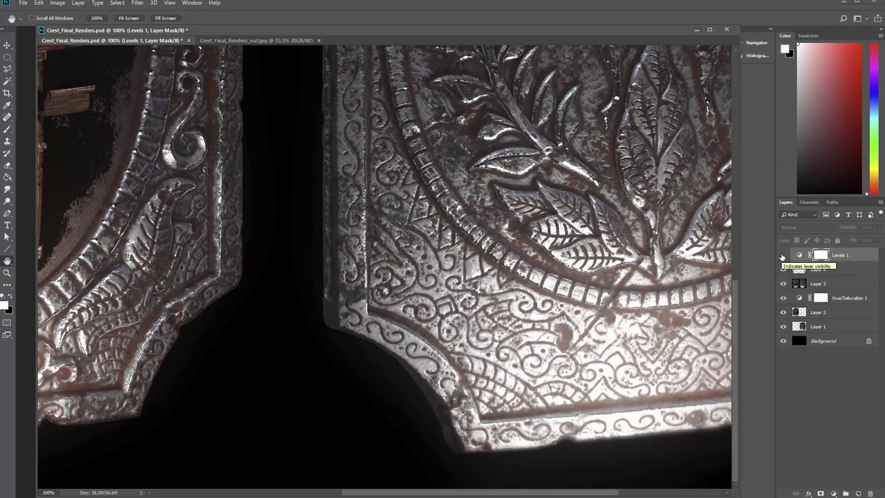
- Re-enable Levels 1 and add Levels 2 with black input 8 and midtones 0.93
left_click(782, 256)
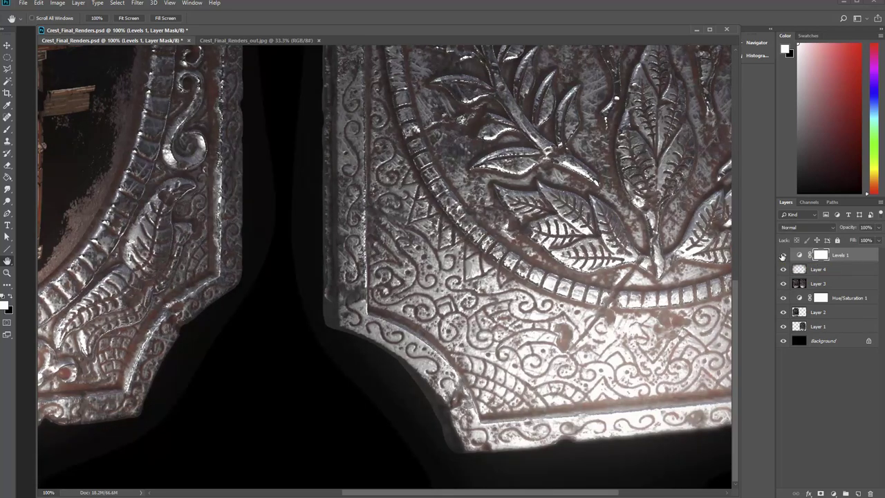
left_click(833, 493)
left_click(853, 367)
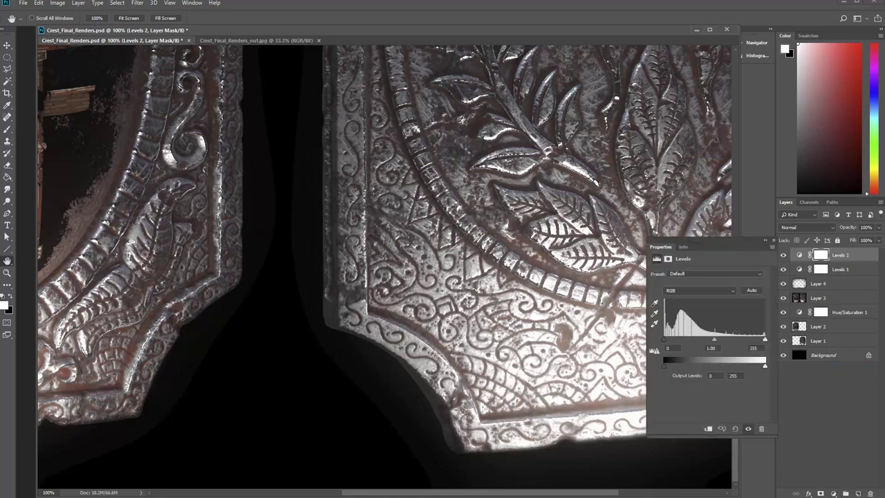
left_click_drag(714, 339, 721, 340)
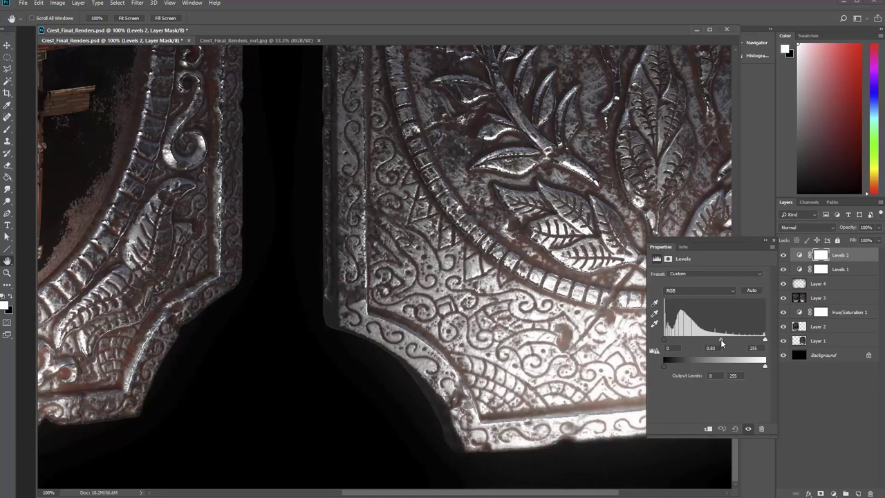
left_click_drag(664, 340, 668, 343)
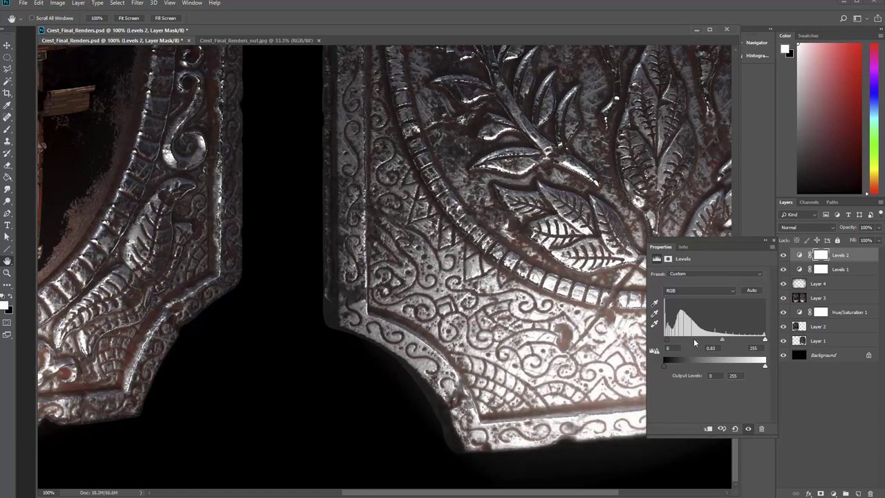
left_click_drag(723, 342, 720, 341)
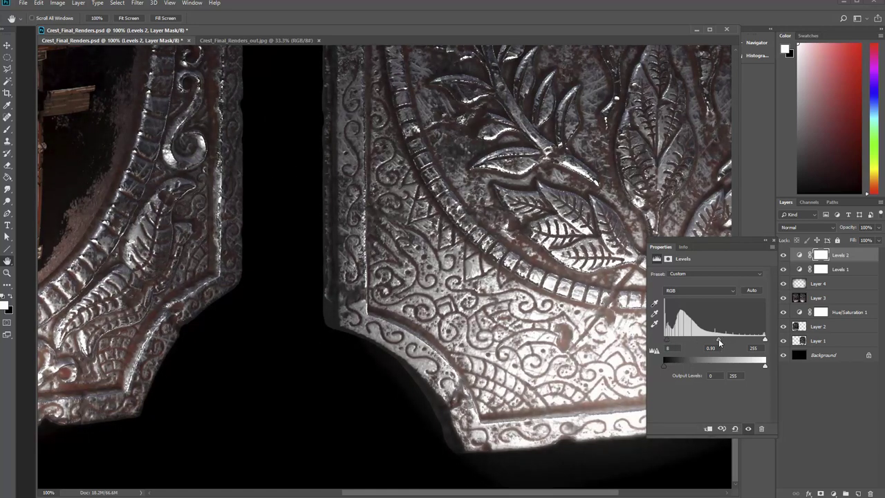
- Zoom out over both renders and toggle Levels 2 to compare the darkening
left_click_drag(349, 225, 389, 256)
key("z")
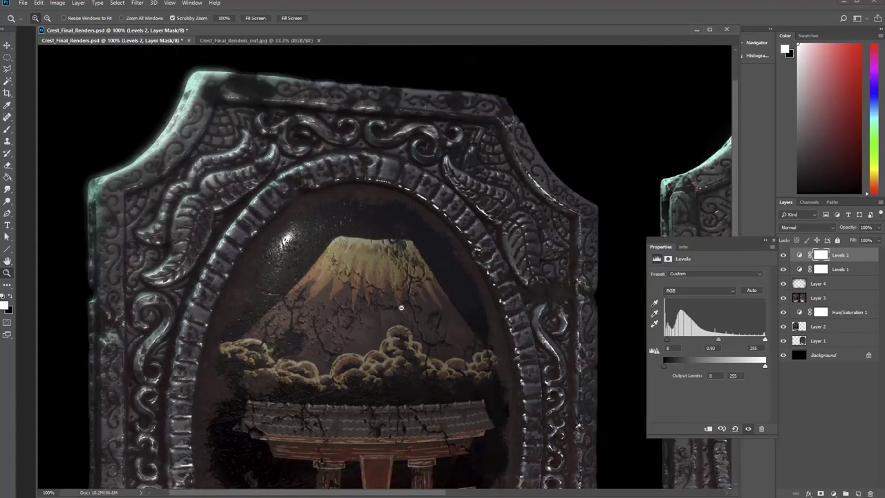
left_click(401, 307, "alt")
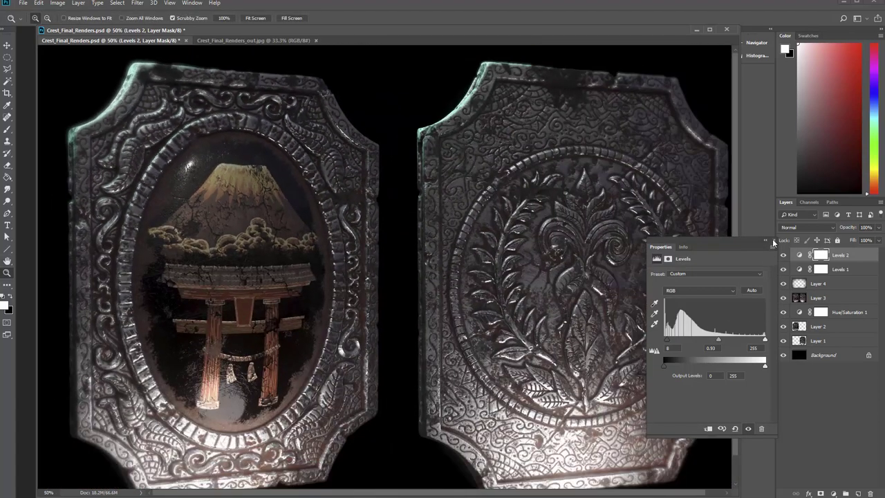
left_click(773, 239)
left_click(783, 255)
left_click(783, 255)
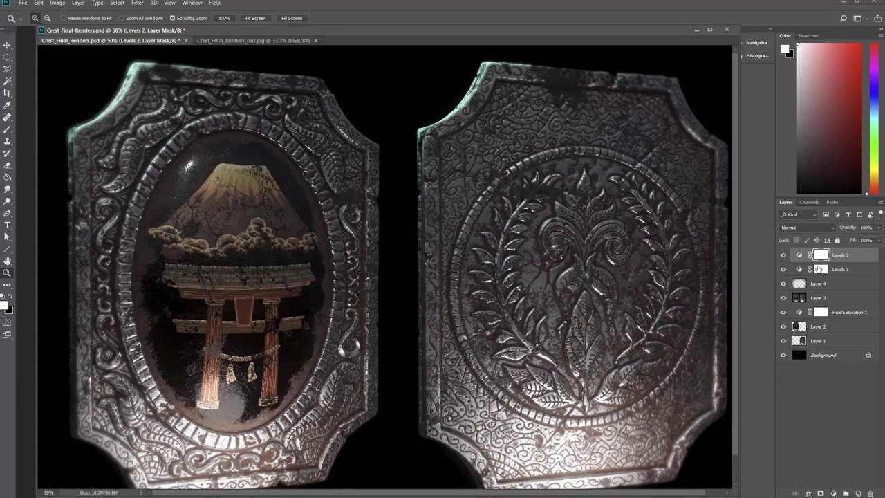
- Nudge the Levels 1 midtone slider slightly brighter in its Properties
left_click(814, 271)
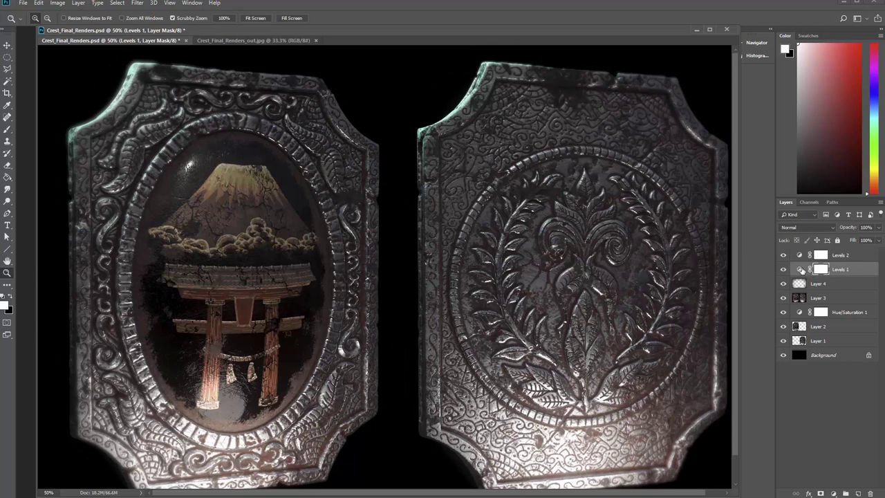
double_click(815, 271)
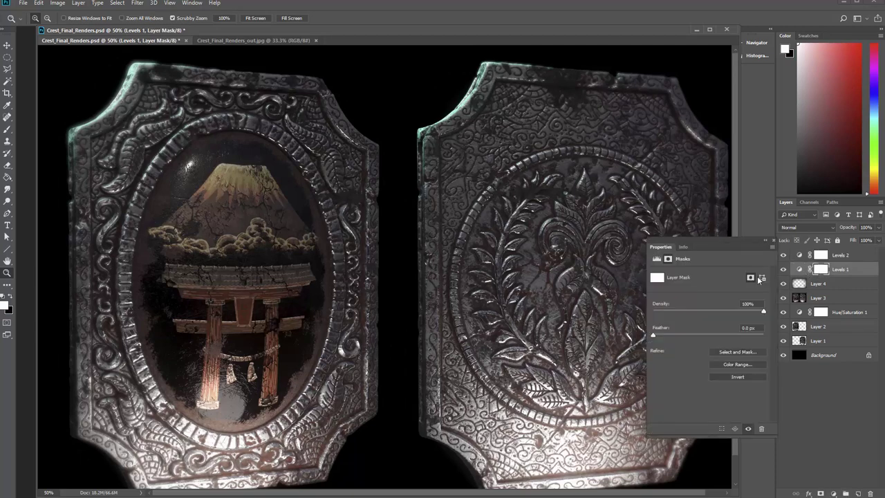
left_click(800, 269)
left_click_drag(714, 339, 707, 343)
left_click(773, 240)
- Inspect the crest edges at 100% and 200% zoom, then zoom out to the whole image
key("ctrl+1")
left_click_drag(470, 484, 451, 321)
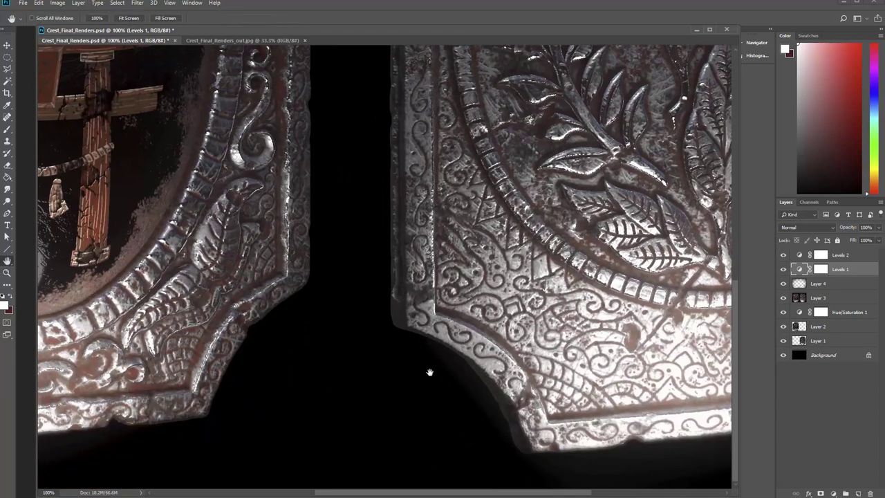
left_click_drag(565, 430, 541, 430)
key("z")
left_click(473, 423)
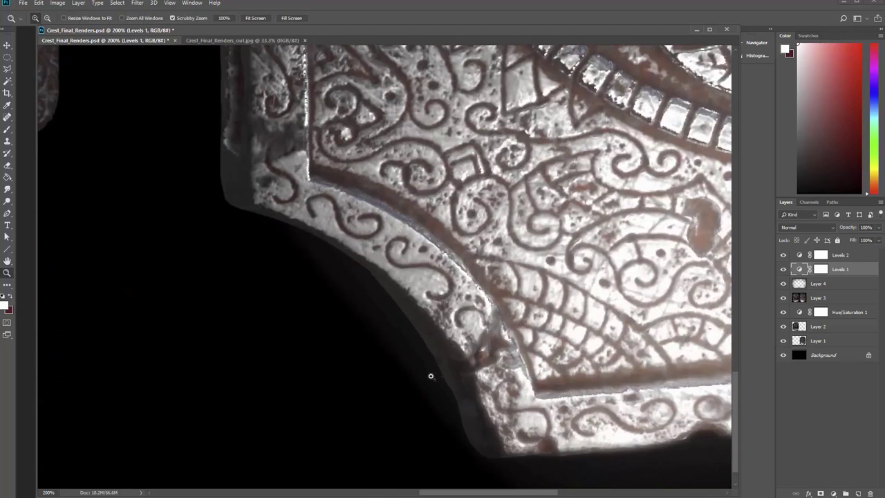
left_click(430, 377, "alt")
left_click(440, 382, "alt")
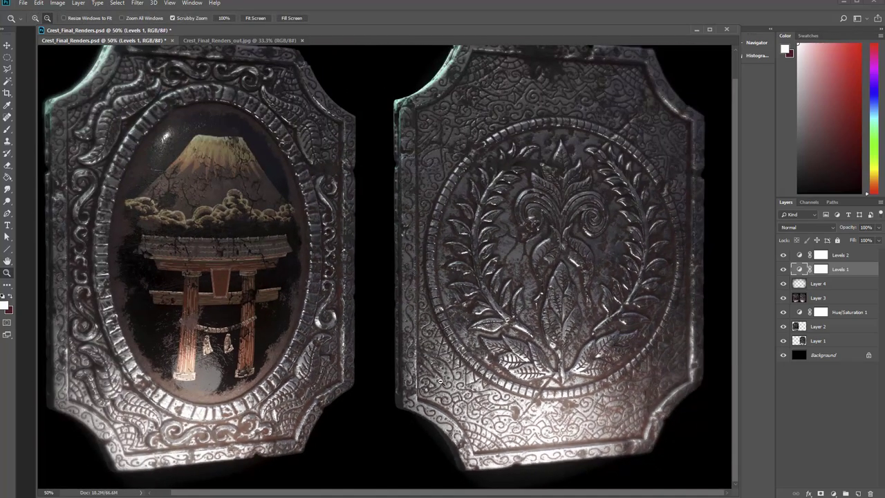
left_click(440, 382, "alt")
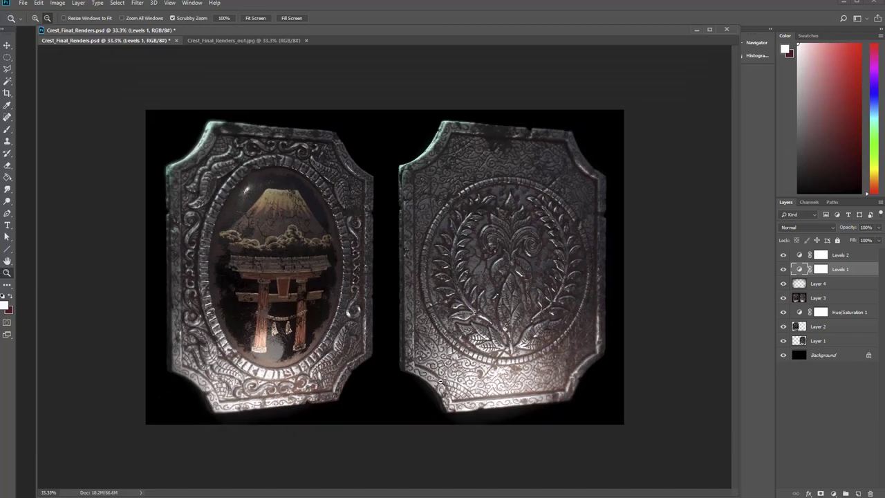
left_click(380, 297)
left_click(401, 298, "alt")
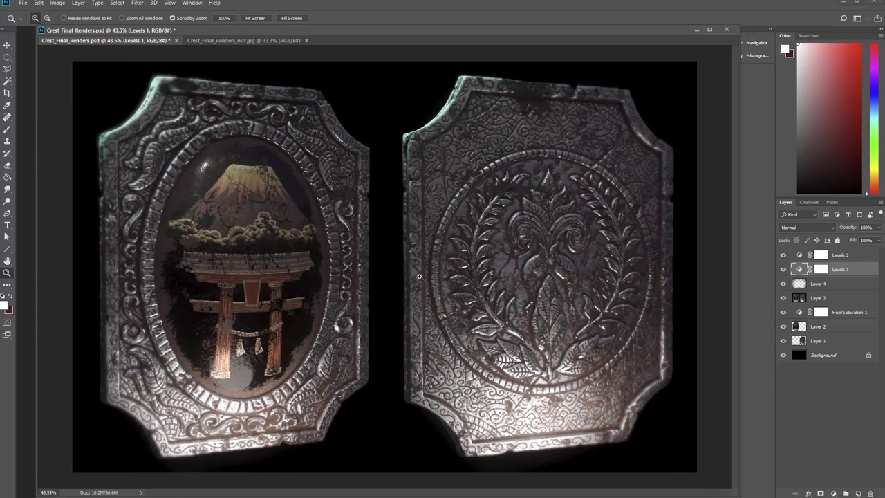
left_click(834, 256)
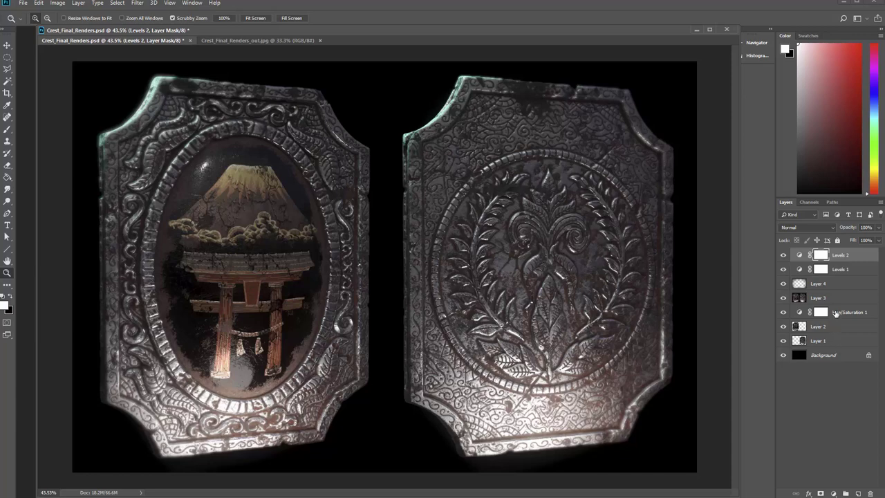
- Group Levels 2 through Hue/Saturation 1 into Group 1 and toggle it to compare
left_click(835, 313, "shift")
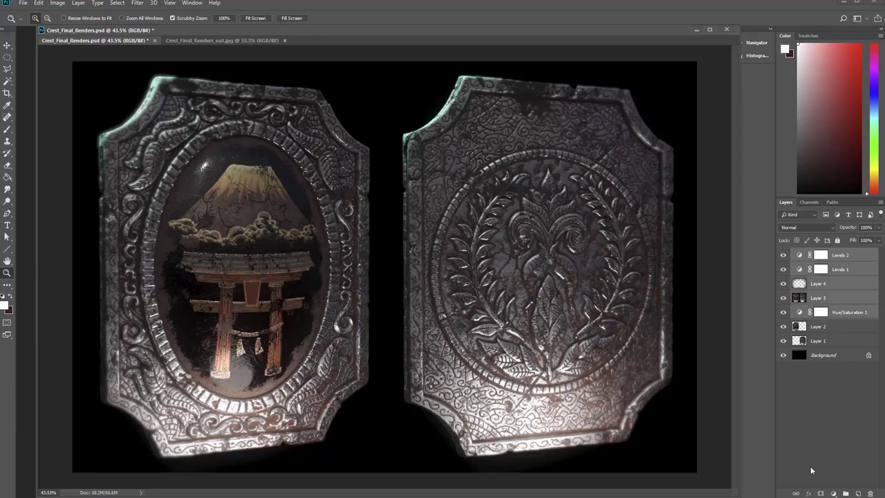
left_click(845, 493)
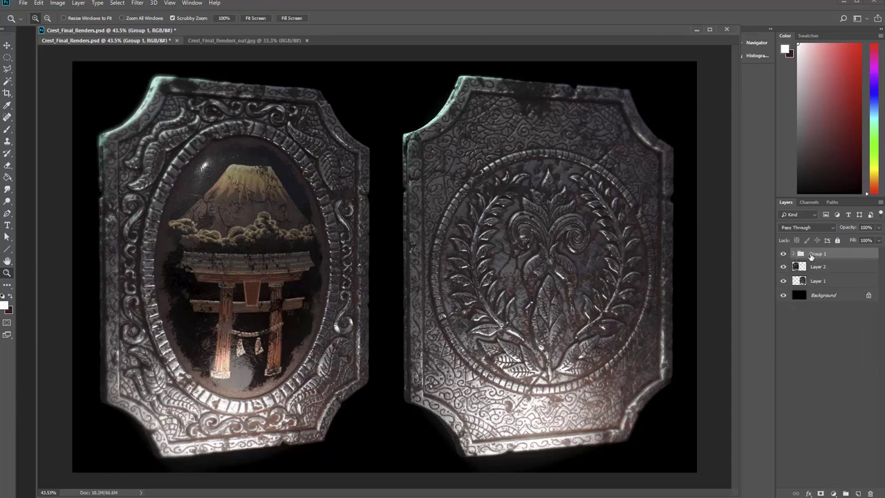
left_click(783, 254)
left_click(783, 254)
left_click(784, 254)
left_click(783, 254)
- Zoom in on the left crest and toggle Group 1 repeatedly to compare the glow
left_click(139, 282)
left_click(133, 261, "alt")
left_click_drag(130, 246, 311, 450)
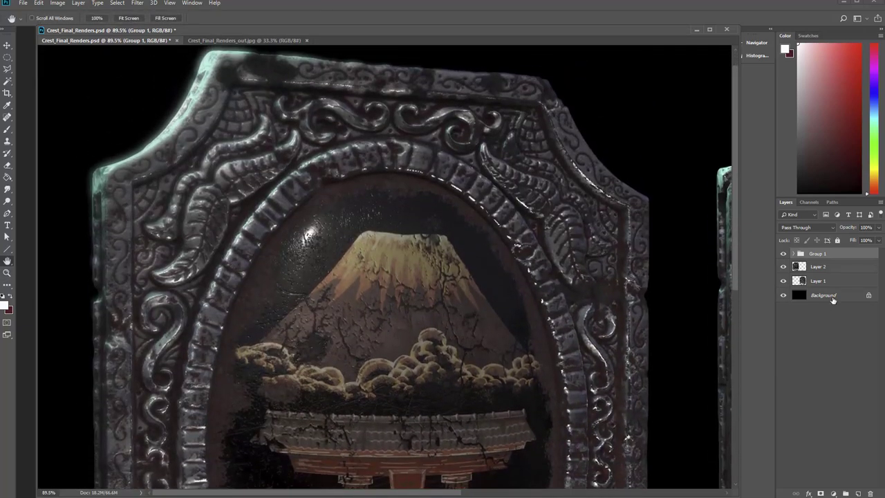
left_click(783, 255)
left_click(783, 254)
left_click(783, 255)
left_click(783, 255)
left_click(782, 255)
left_click(783, 255)
- Zoom out to show both crests and enlarge the document window
left_click_drag(277, 319, 237, 300)
key("z")
left_click_drag(426, 262, 244, 209)
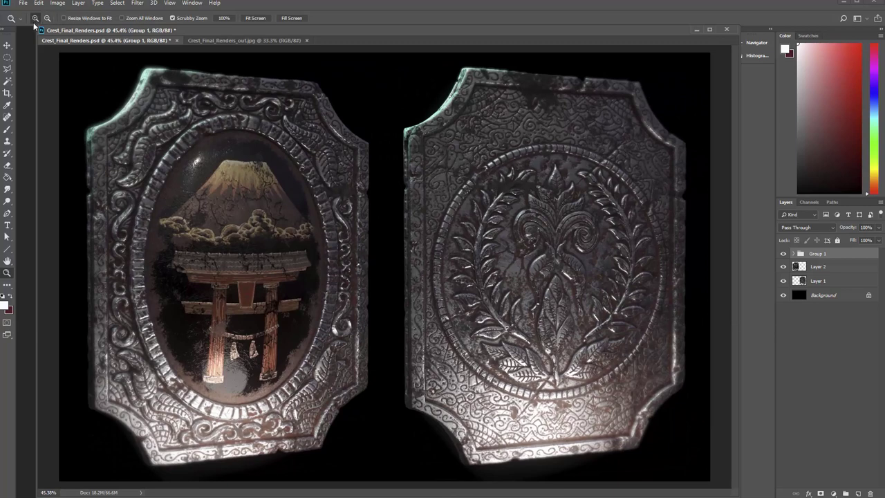
left_click_drag(37, 32, 21, 19)
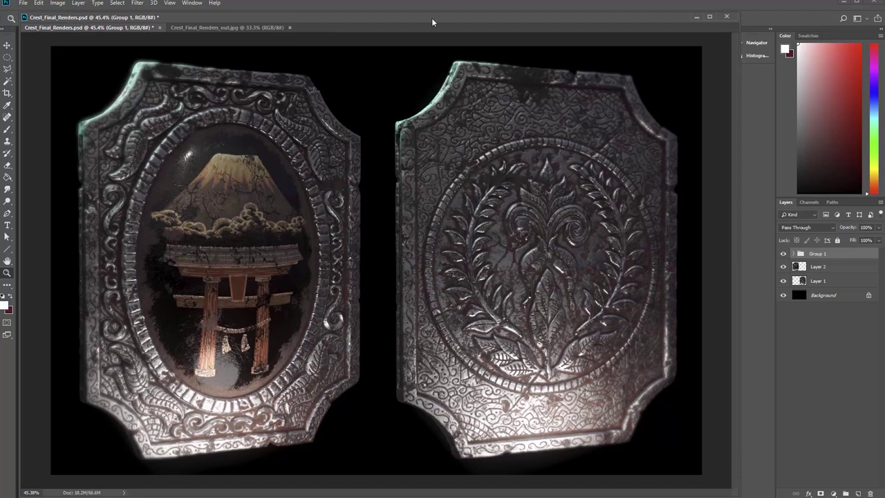
left_click_drag(432, 18, 420, 15)
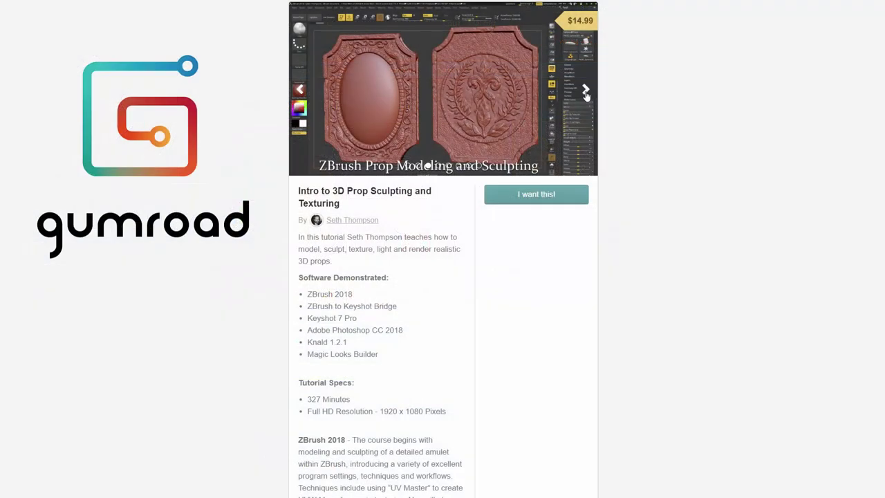
- Advance the course preview carousel two slides to Texturing in Photoshop
left_click(585, 92)
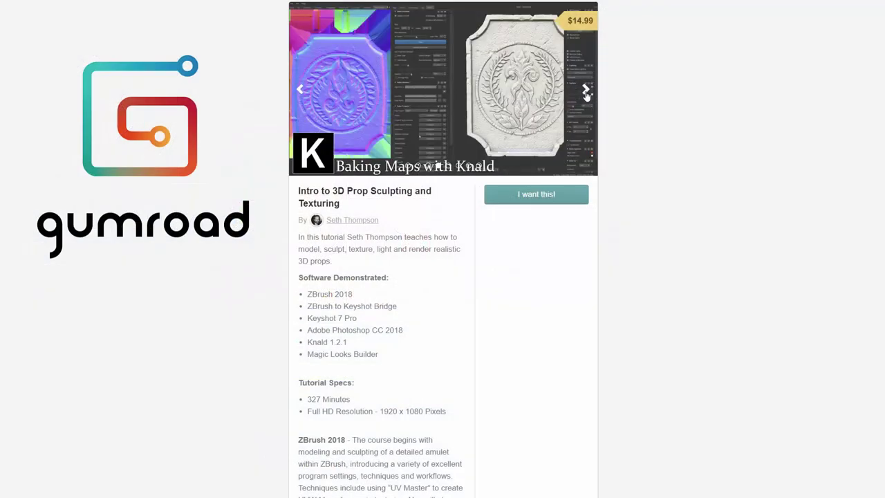
left_click(585, 91)
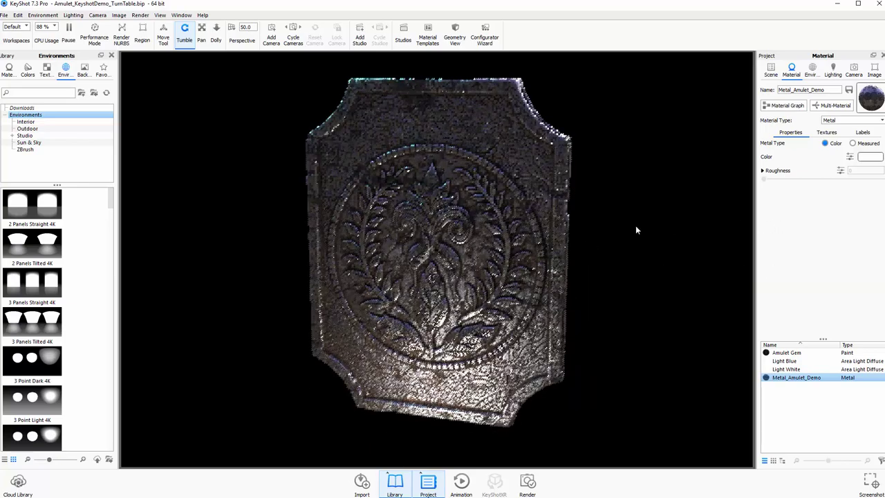
- In the Metal_Amulet_Demo material graph, shift the rusted and Mask_Dirt_Spots nodes left and Amulet_Light_FromZBrush right, then minimize it
left_click(793, 105)
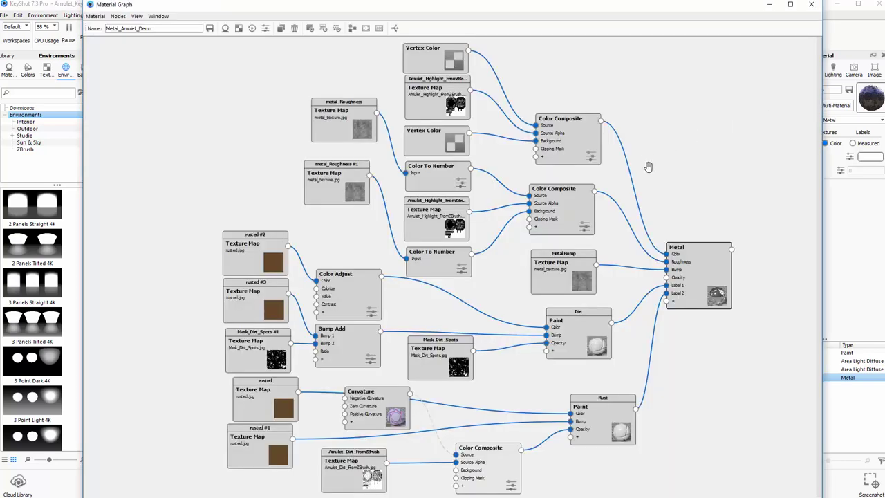
left_click_drag(253, 248, 229, 228)
left_click_drag(263, 287, 232, 276)
left_click_drag(266, 342, 214, 337)
left_click_drag(263, 392, 242, 393)
left_click_drag(257, 438, 225, 446)
left_click_drag(366, 475, 400, 475)
left_click(770, 4)
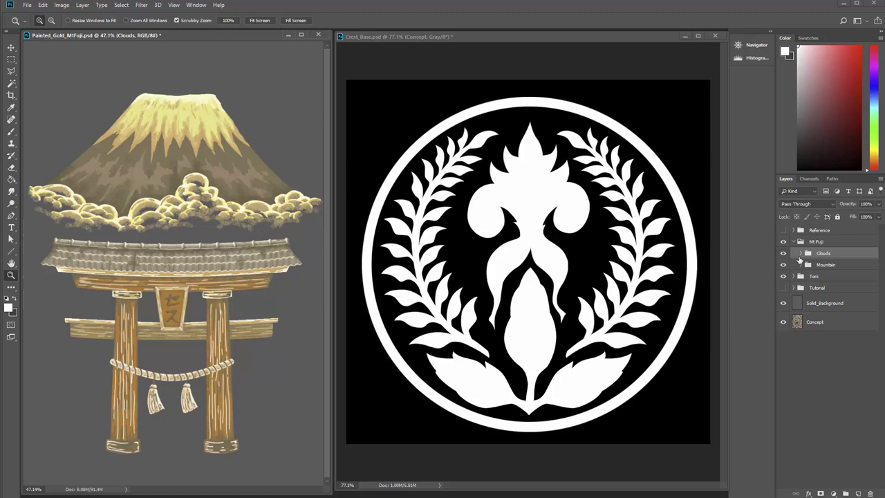
- Toggle the Clouds and Mountain layers off and back on, leaving both visible
left_click(784, 253)
left_click(783, 253)
left_click(784, 265)
left_click(783, 264)
- In Crest_Base, hide layer A and show layers B, C, D, E, F and G
left_click(534, 38)
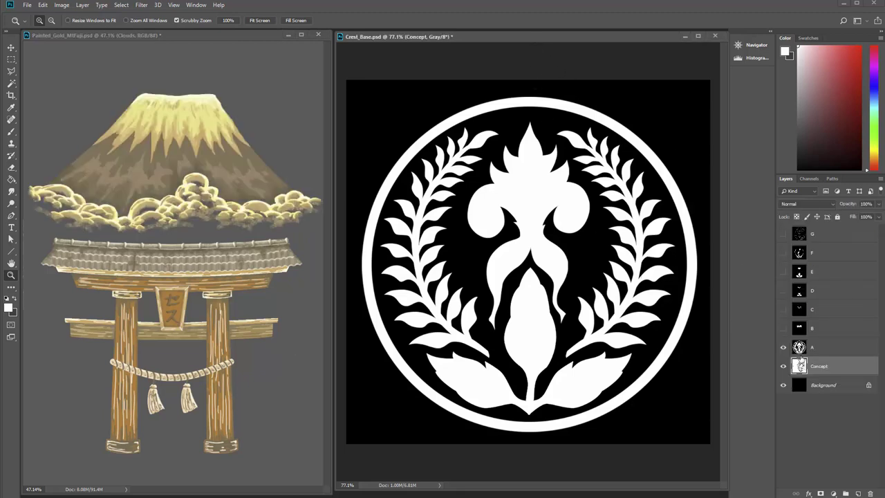
left_click(783, 347)
left_click(784, 329)
left_click(784, 309)
left_click(783, 290)
left_click(784, 272)
left_click(784, 253)
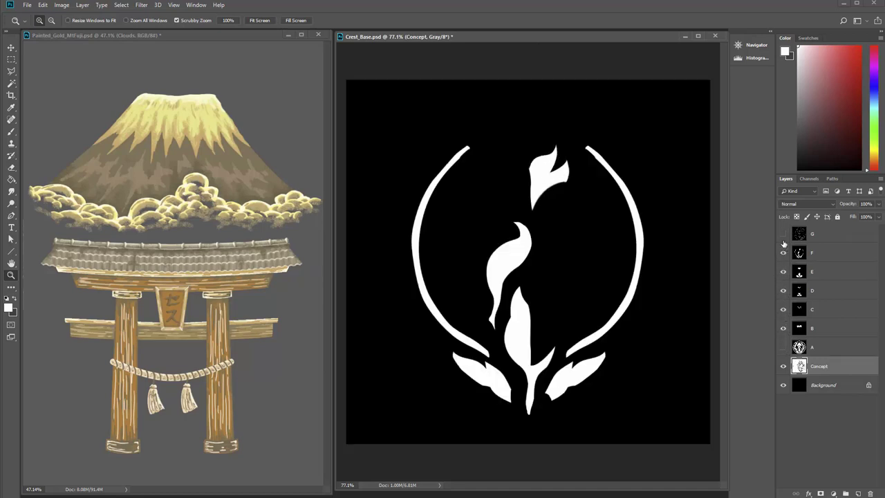
left_click(784, 234)
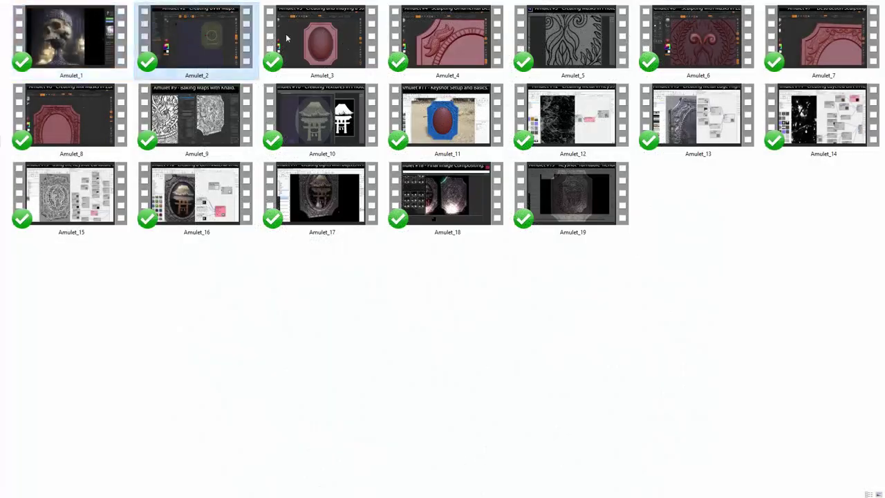
- Play the Amulet_3 lesson video, 'Creating and Inlaying a Stone', in Movies & TV
double_click(293, 35)
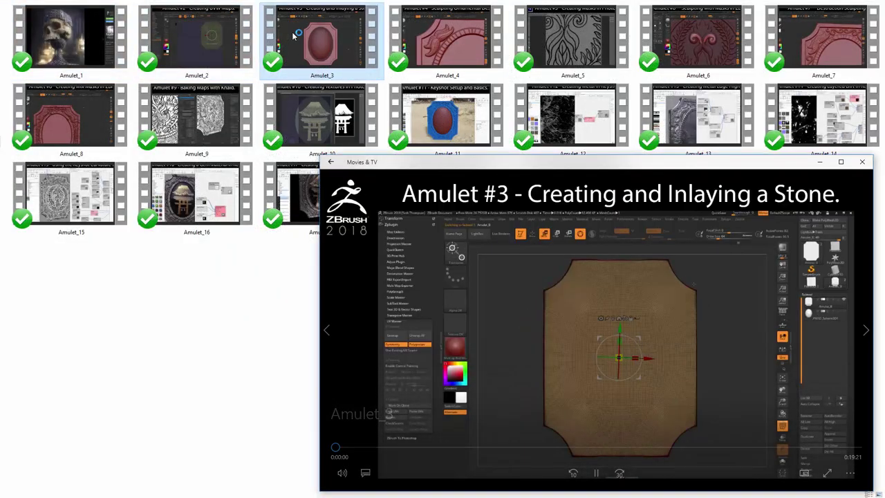